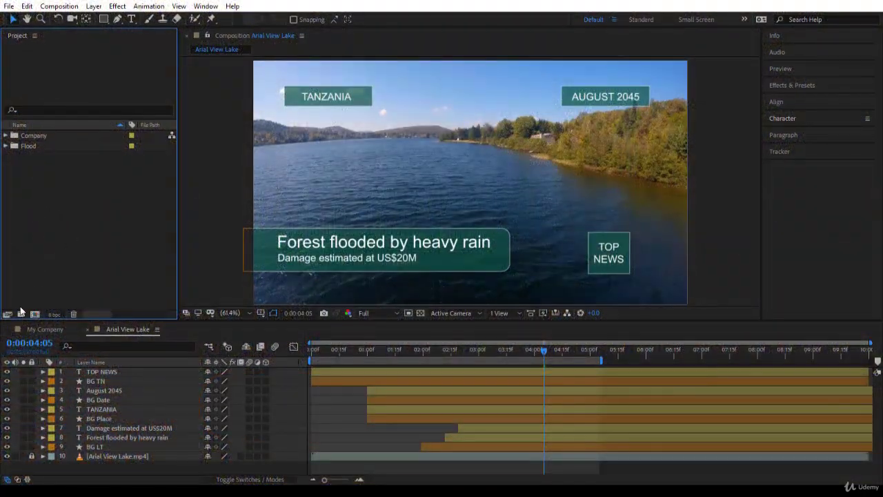
# Step: Create a new project folder named YouTube and select it
pyautogui.click(21, 314)
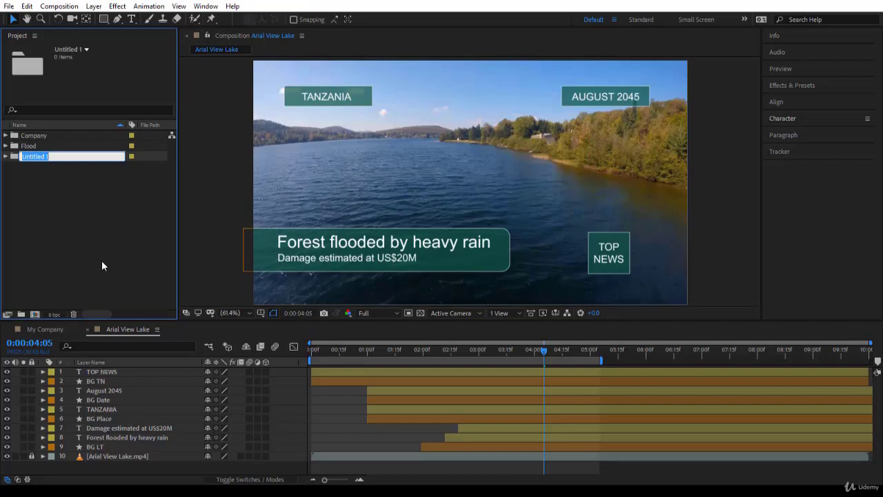
pyautogui.write('YouTube')
pyautogui.press('Return')
pyautogui.click(53, 167)
pyautogui.click(48, 157)
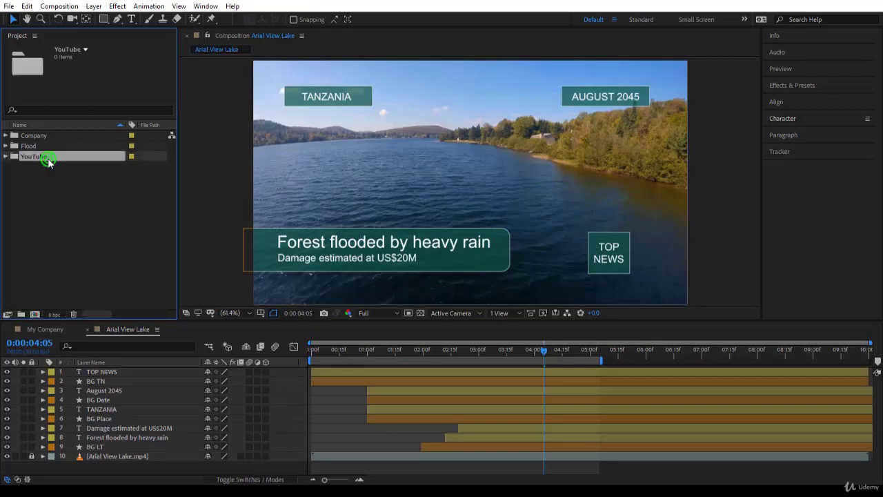
# Step: Import old times.mp4 into the YouTube folder with Create Composition left unchecked
pyautogui.doubleClick(73, 187)
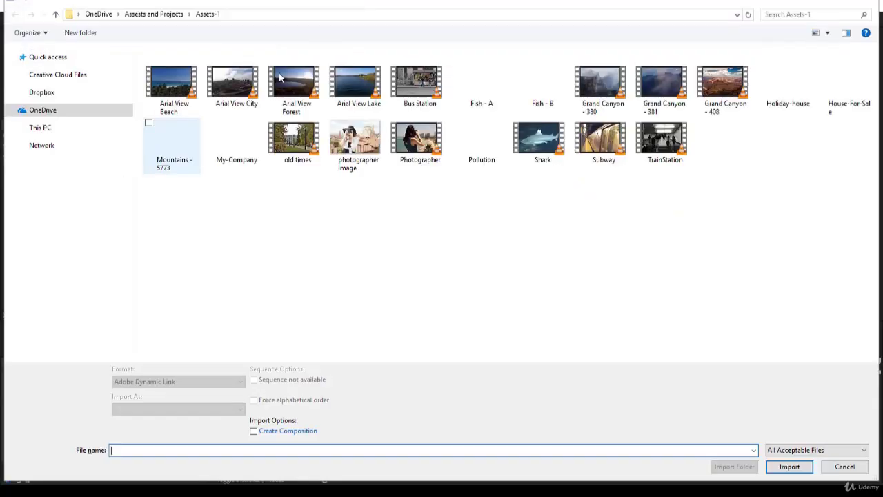
pyautogui.click(277, 161)
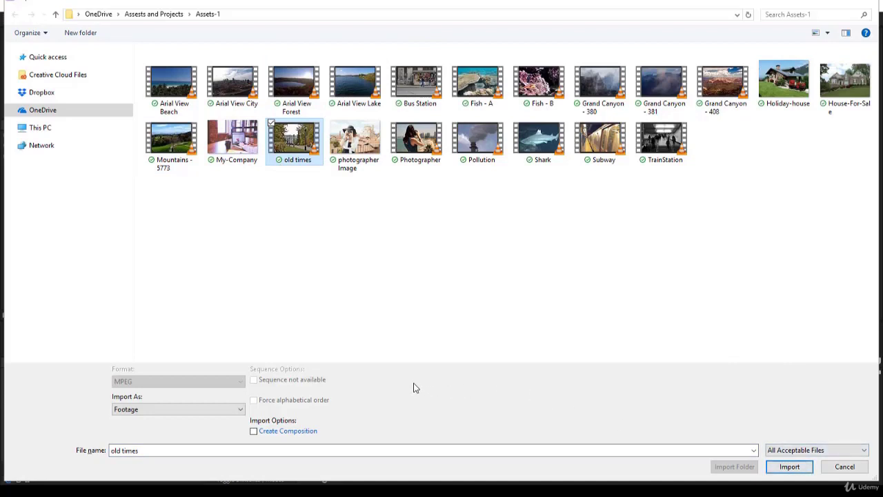
pyautogui.click(290, 432)
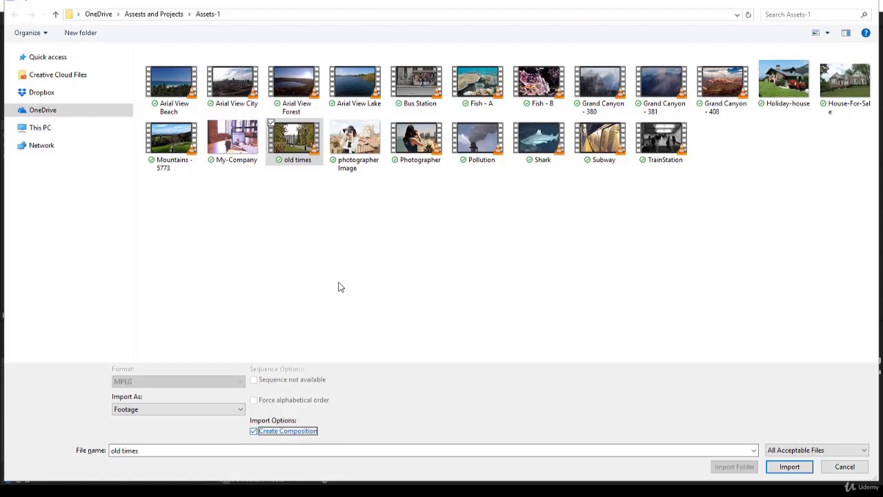
pyautogui.click(253, 431)
pyautogui.click(794, 467)
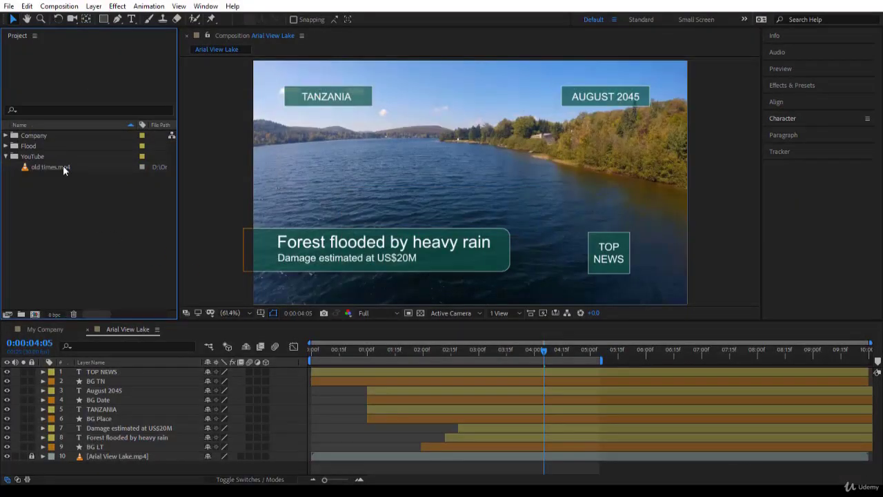
# Step: Build an old times composition from old times.mp4 and lock its video layer 1
pyautogui.moveTo(63, 168); pyautogui.dragTo(37, 313)
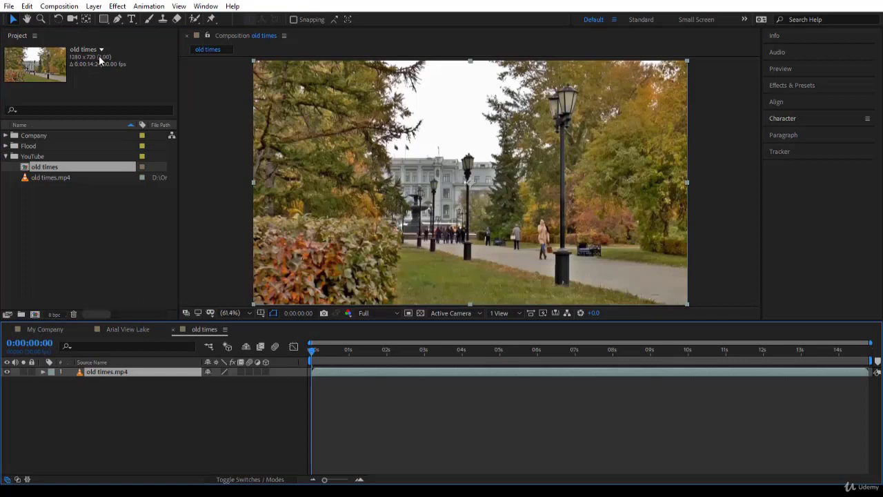
pyautogui.click(89, 178)
pyautogui.click(44, 208)
pyautogui.click(51, 178)
pyautogui.click(36, 159)
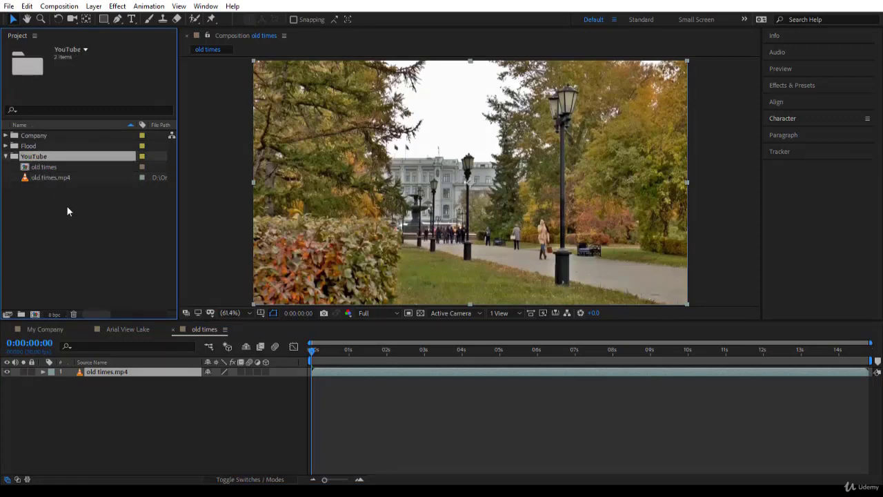
pyautogui.click(65, 204)
pyautogui.click(59, 178)
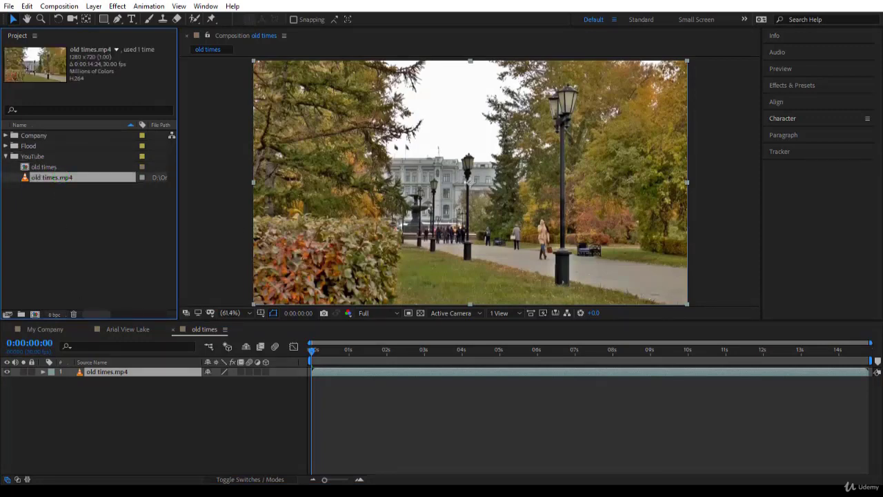
pyautogui.click(32, 372)
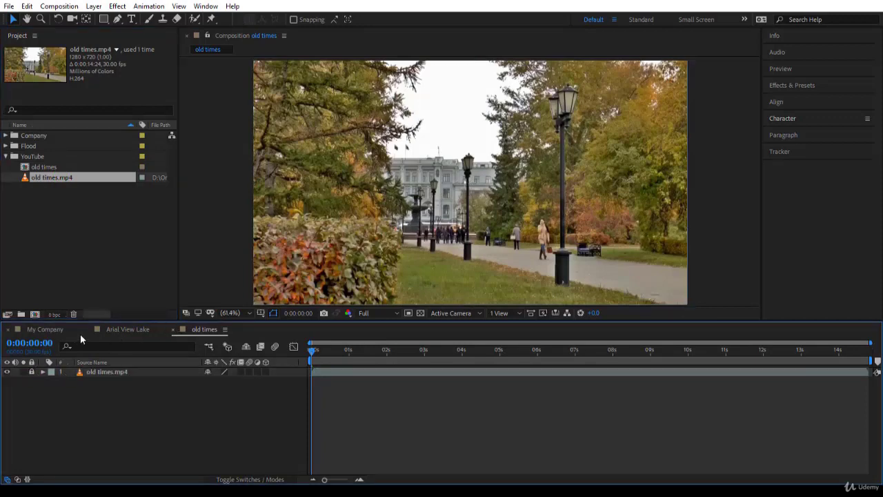
# Step: Close the My Company and Arial View Lake comp views, keeping old times open
pyautogui.click(137, 331)
pyautogui.click(45, 329)
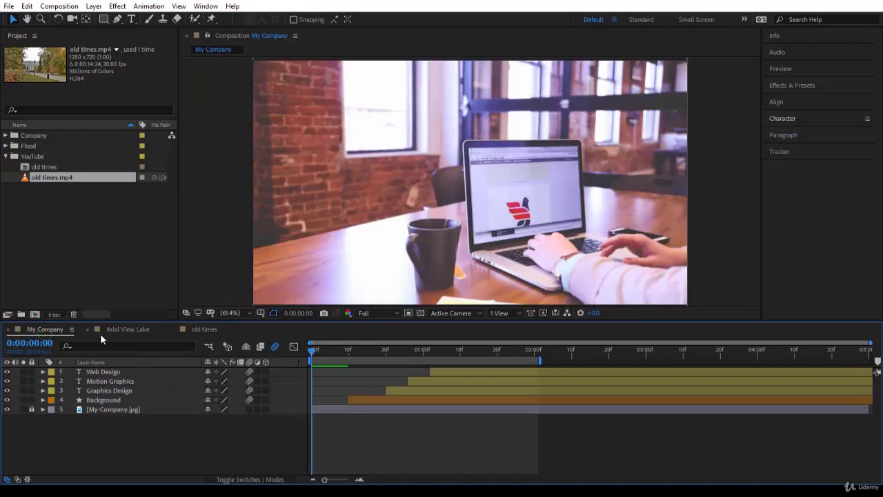
pyautogui.click(111, 331)
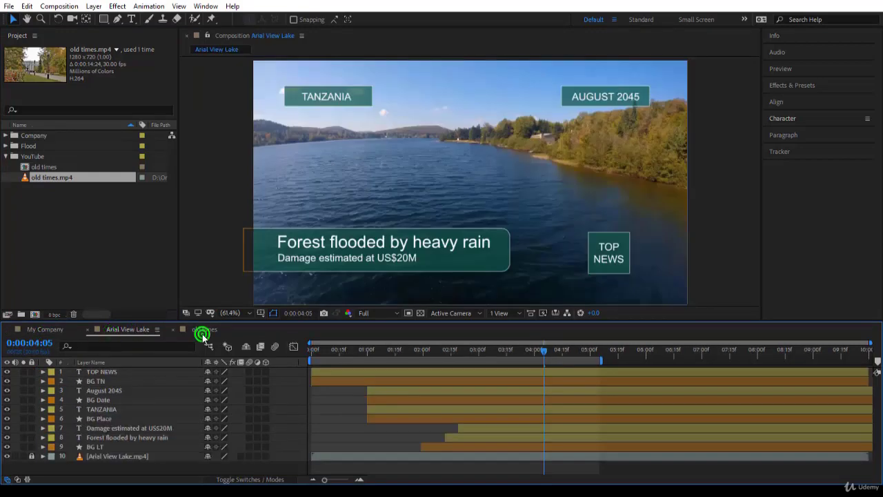
pyautogui.click(200, 332)
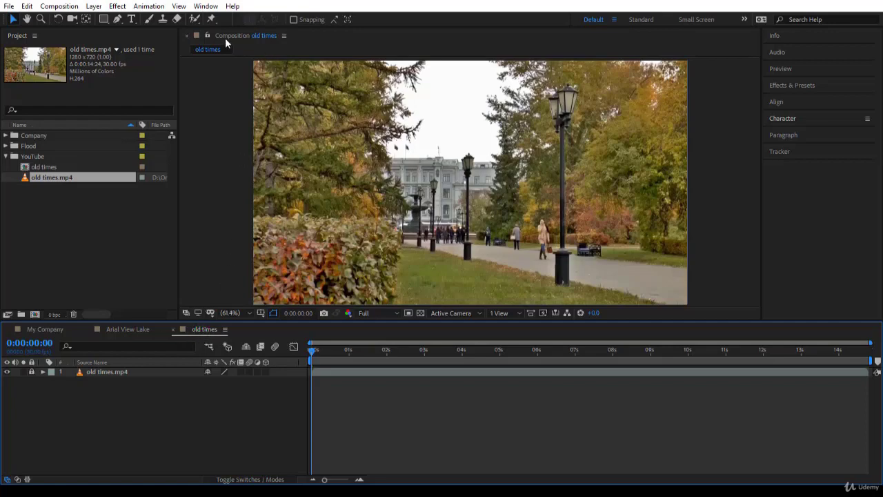
pyautogui.click(267, 35)
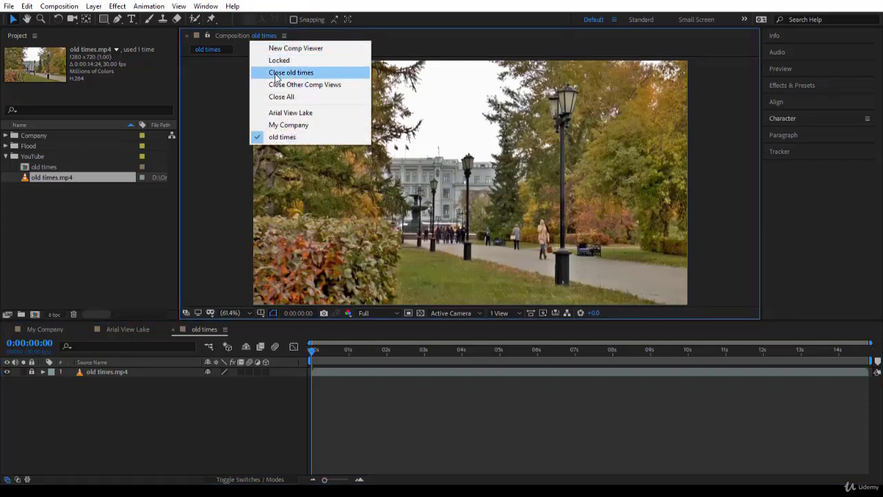
pyautogui.click(323, 88)
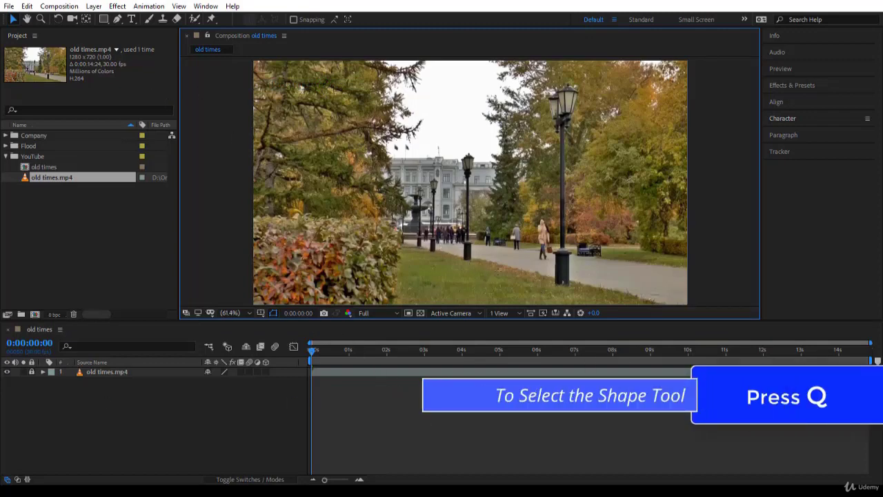
# Step: Switch to the Rectangle tool and adjust the shape fill options
pyautogui.press('q')
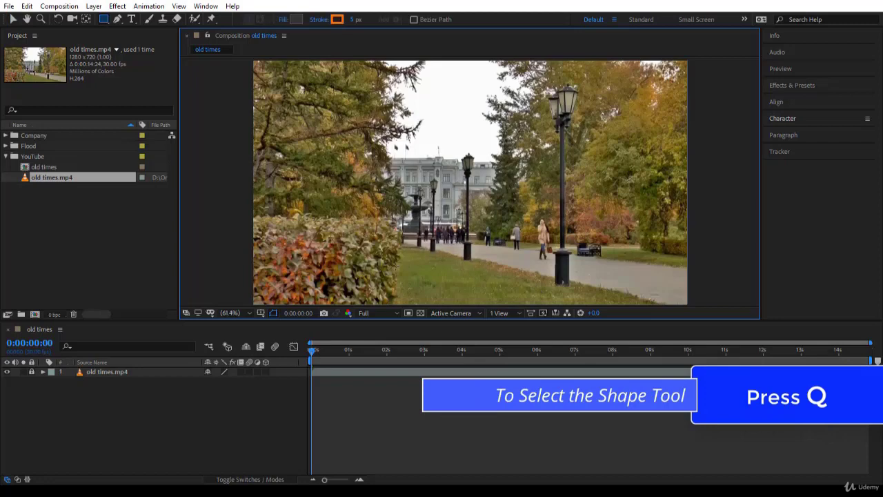
pyautogui.click(284, 19)
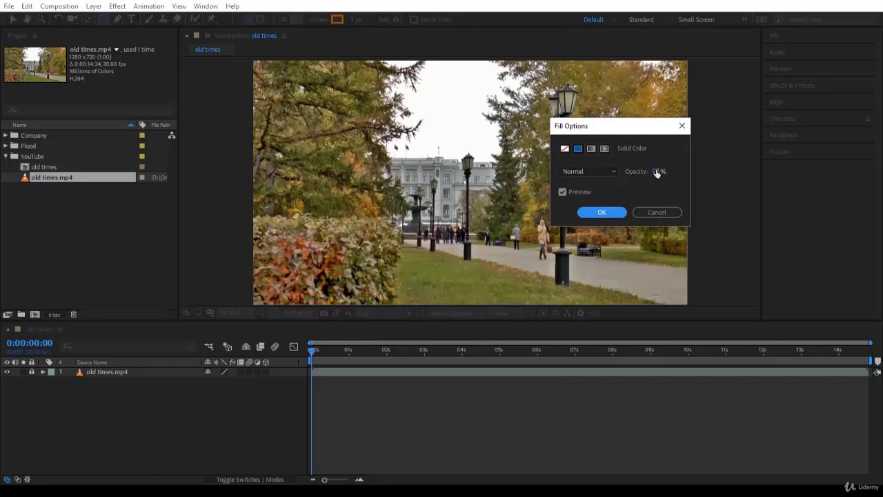
pyautogui.click(657, 172)
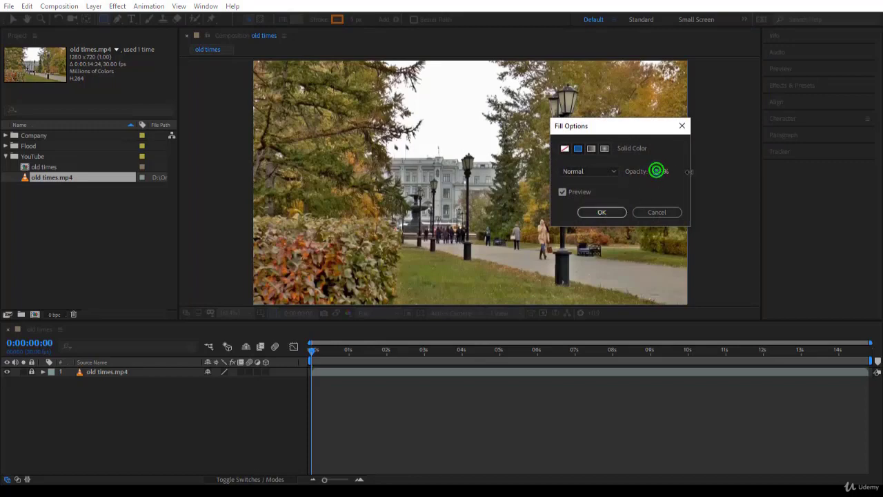
pyautogui.click(607, 213)
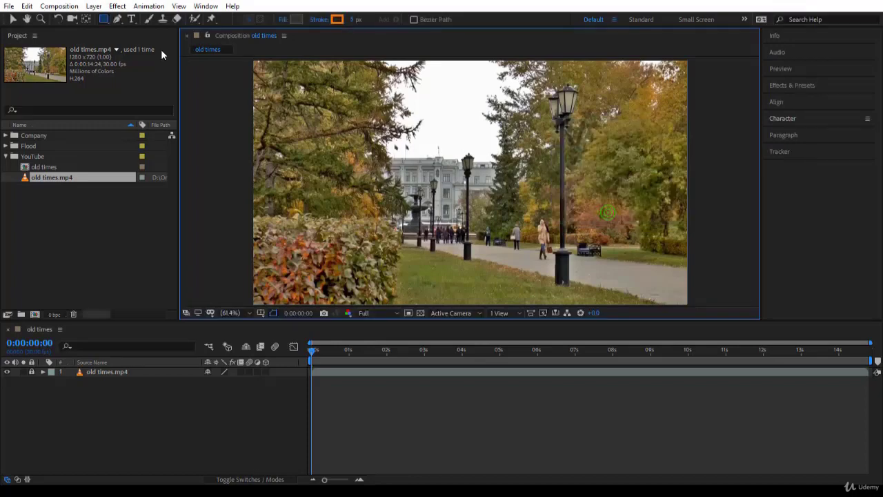
# Step: Set the fill to dark grey 353231 and the 5 px stroke to orange F96F00
pyautogui.click(297, 18)
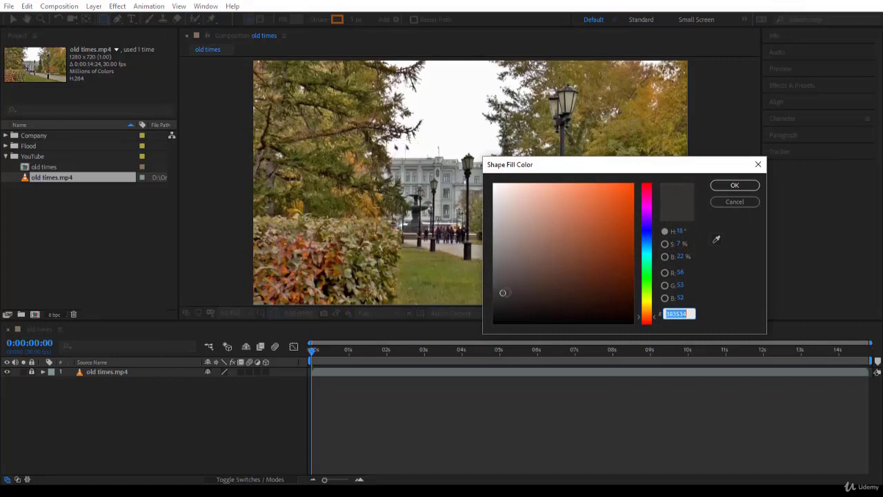
pyautogui.click(503, 294)
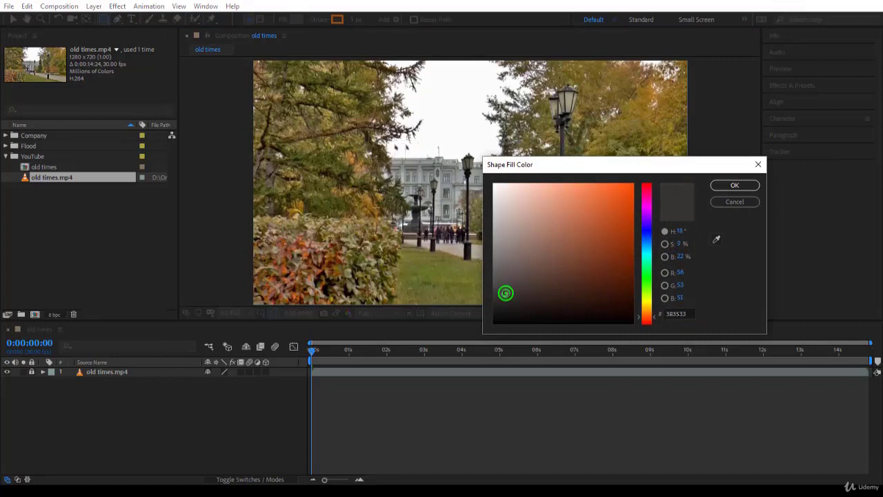
pyautogui.click(750, 185)
pyautogui.click(337, 20)
pyautogui.click(631, 187)
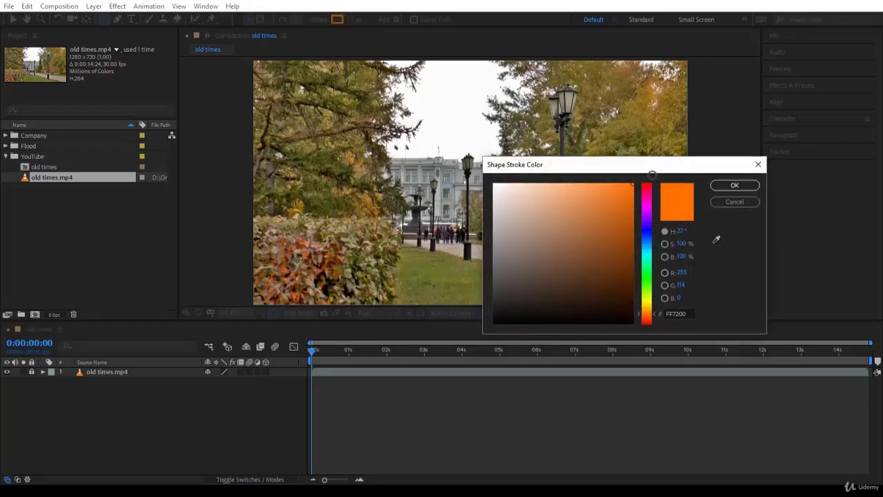
pyautogui.click(740, 185)
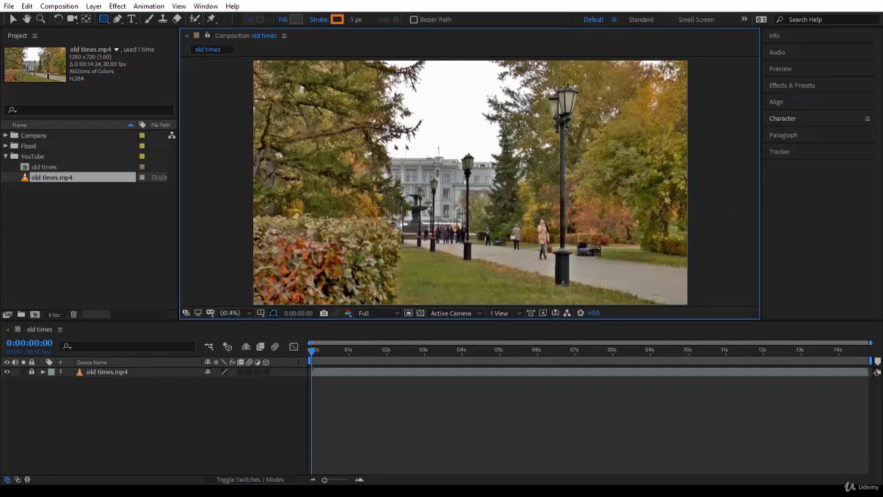
# Step: Draw a wide dark bar across the lower footage and a small square over its centre
pyautogui.moveTo(362, 253)
pyautogui.mouseDown()
pyautogui.moveTo(420, 290)
pyautogui.moveTo(605, 286)
pyautogui.moveTo(584, 283)
pyautogui.mouseUp()
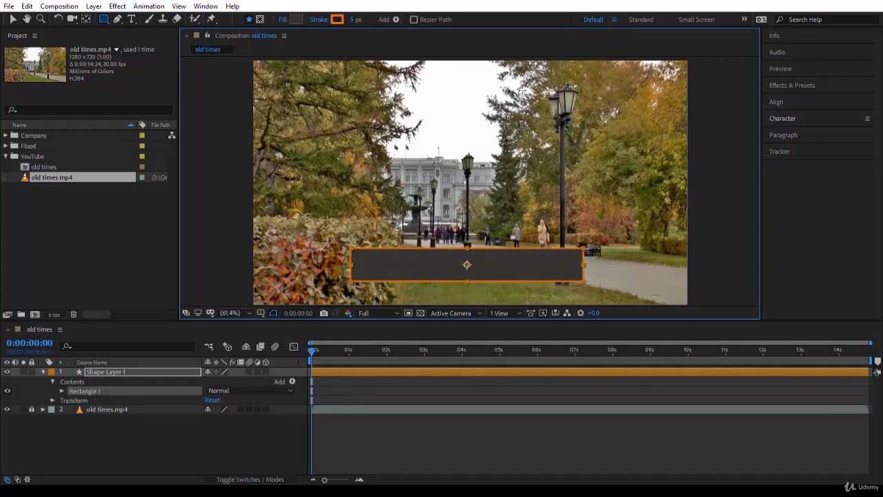
pyautogui.click(106, 371)
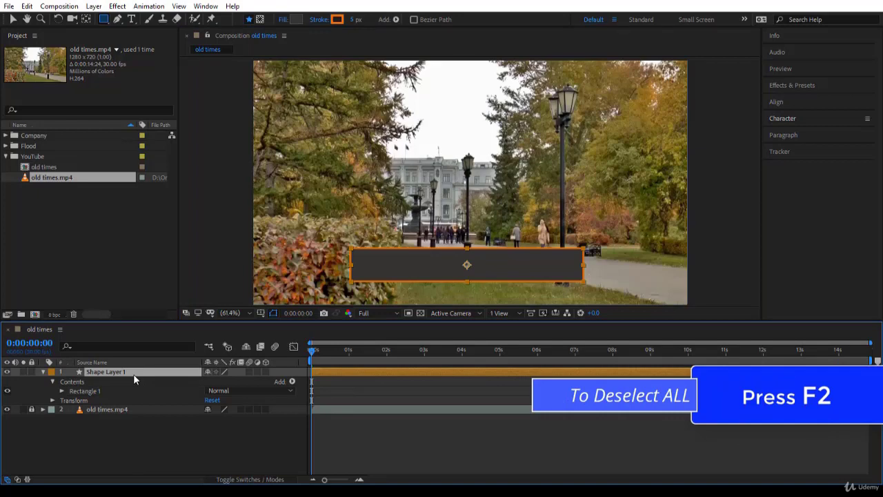
pyautogui.press('F2')
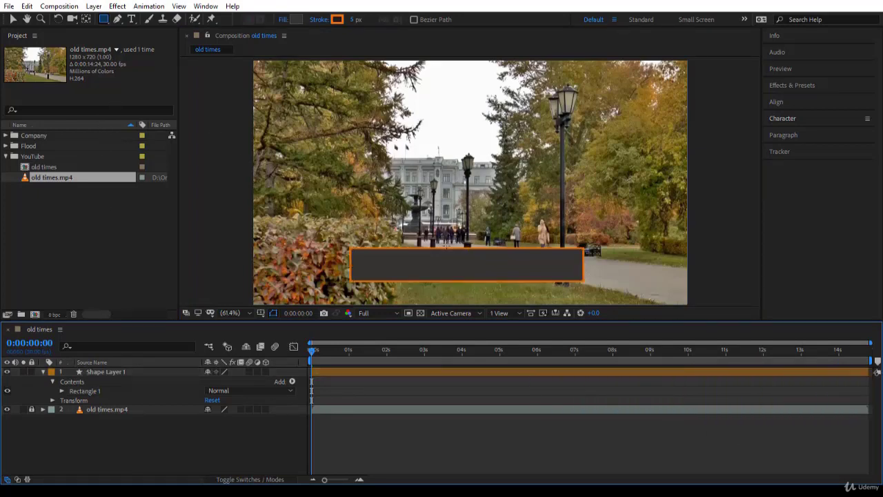
pyautogui.moveTo(447, 246); pyautogui.dragTo(489, 288)
pyautogui.click(141, 372)
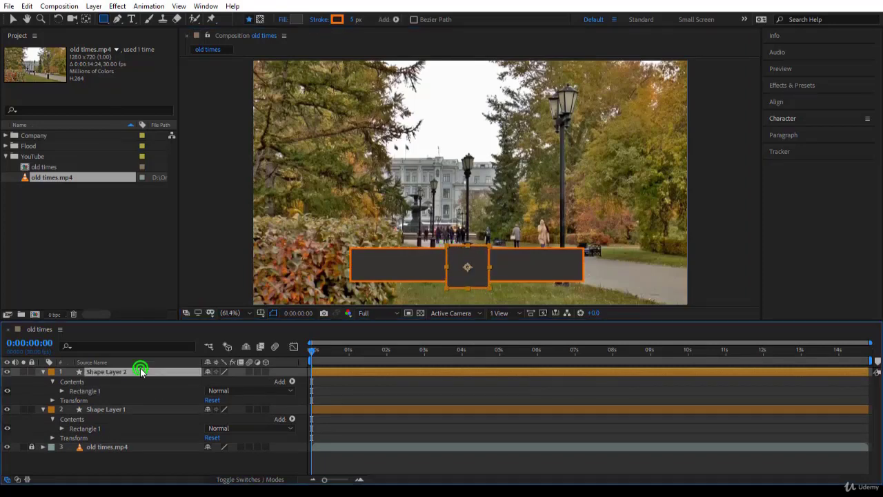
# Step: Align the square and bar on horizontal and vertical centres, then deselect them
pyautogui.click(12, 18)
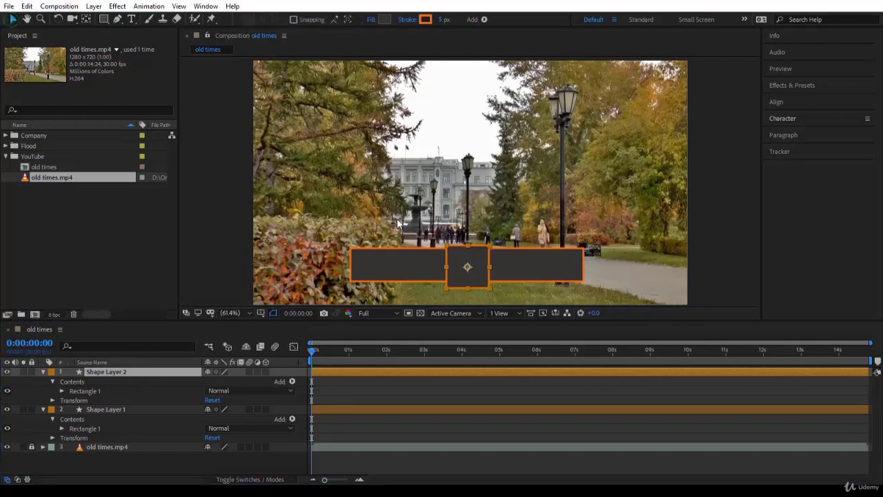
pyautogui.click(463, 249)
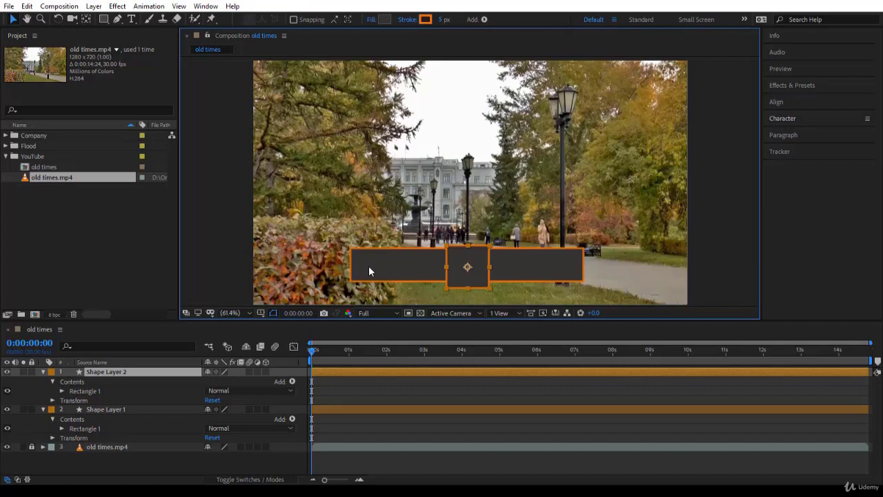
pyautogui.keyDown('shift'); pyautogui.click(369, 269); pyautogui.keyUp('shift')
pyautogui.click(803, 102)
pyautogui.click(791, 129)
pyautogui.click(842, 130)
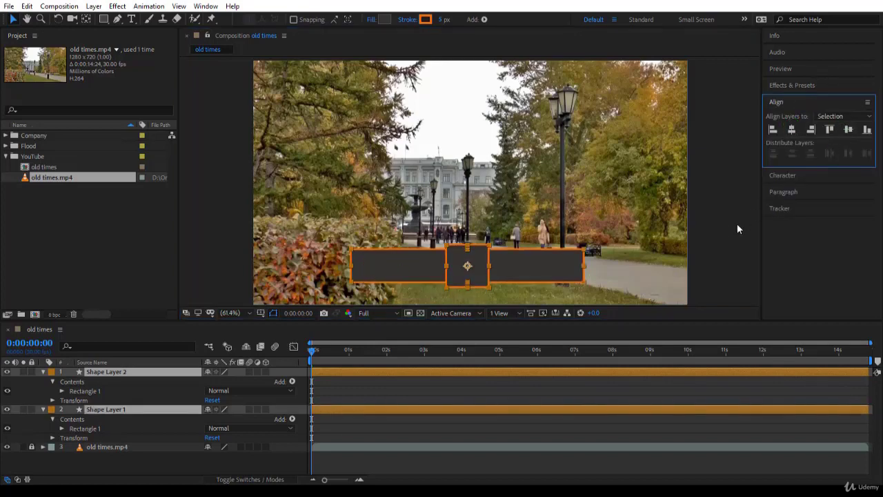
pyautogui.click(714, 243)
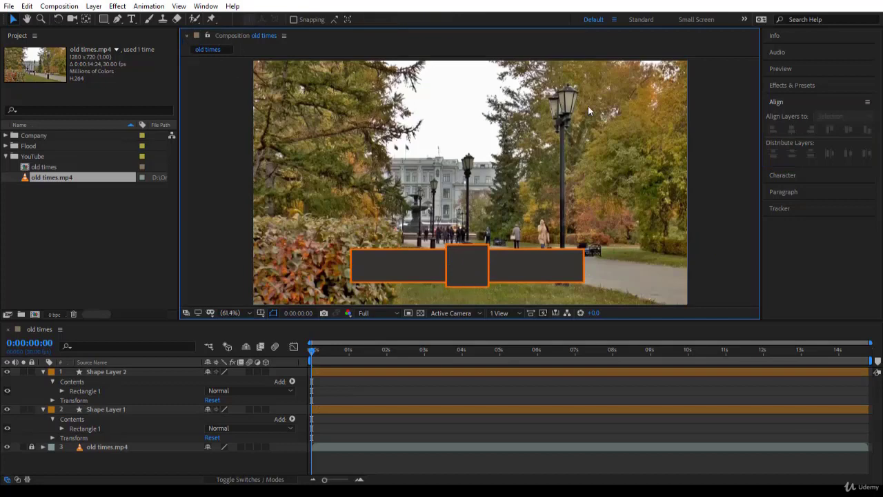
# Step: Set the Type tool's Character settings to Arial Regular at 50 px
pyautogui.hotkey('ctrl', 't')
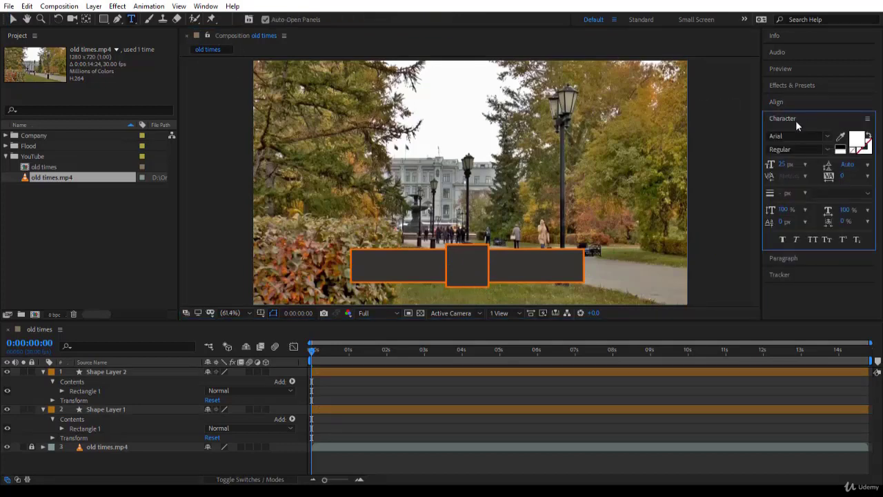
pyautogui.click(784, 165)
pyautogui.press('Return')
pyautogui.click(828, 136)
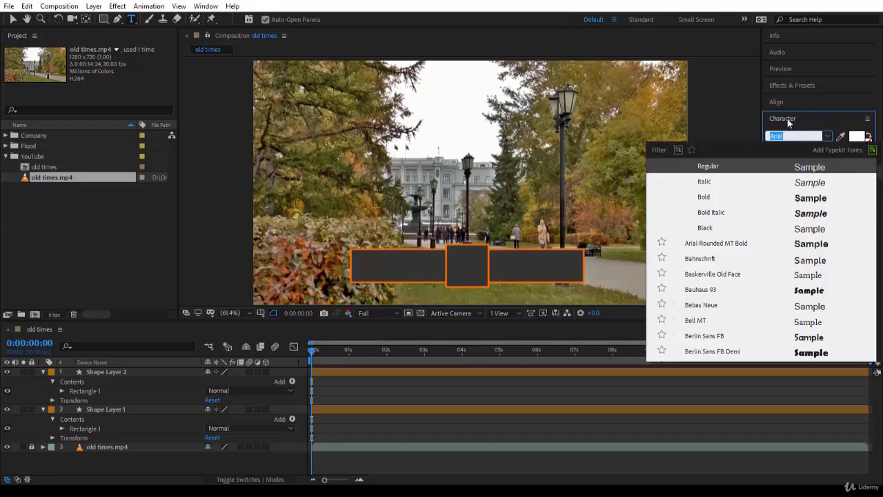
pyautogui.click(816, 117)
pyautogui.click(795, 118)
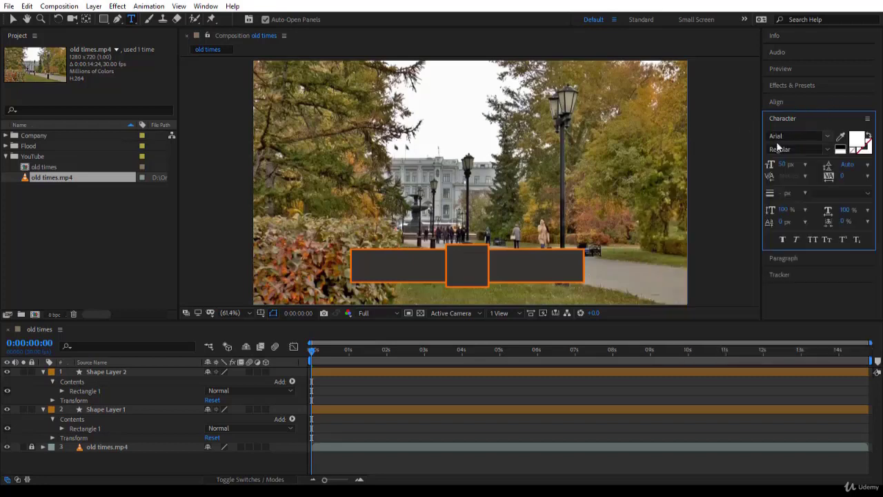
# Step: Type YouTube in the left box and Channel in the right box
pyautogui.click(372, 273)
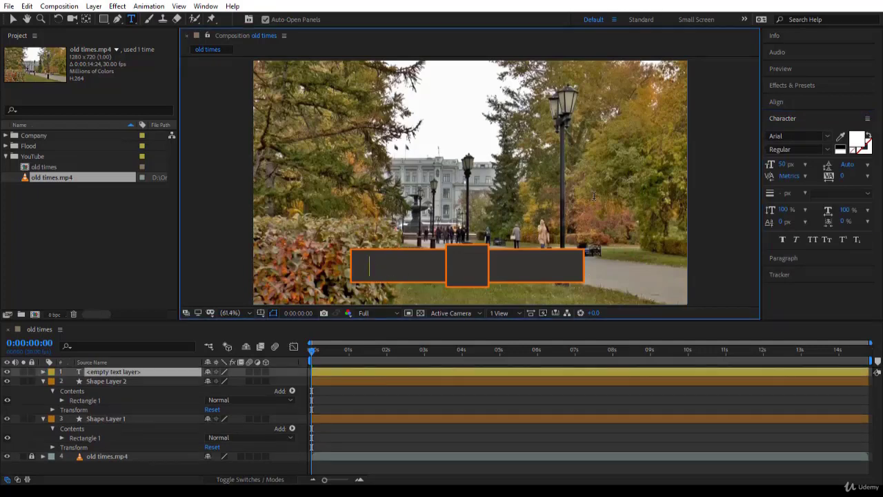
pyautogui.write('YouTube')
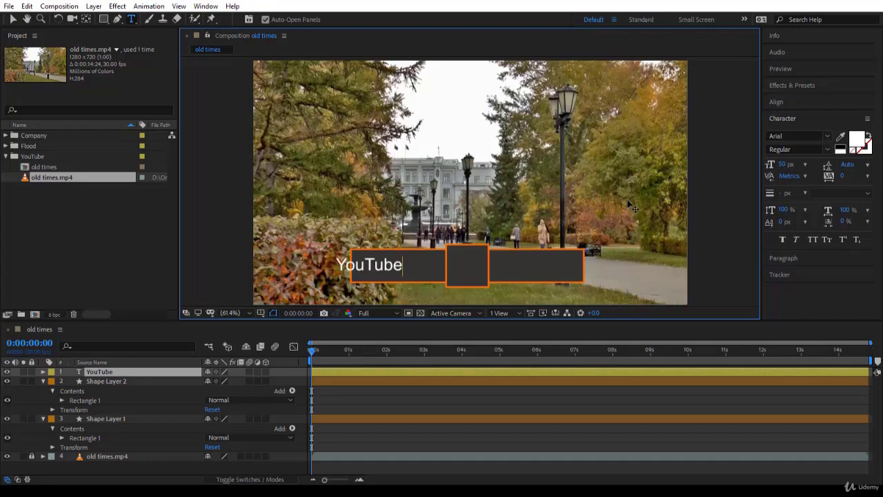
pyautogui.press('Escape')
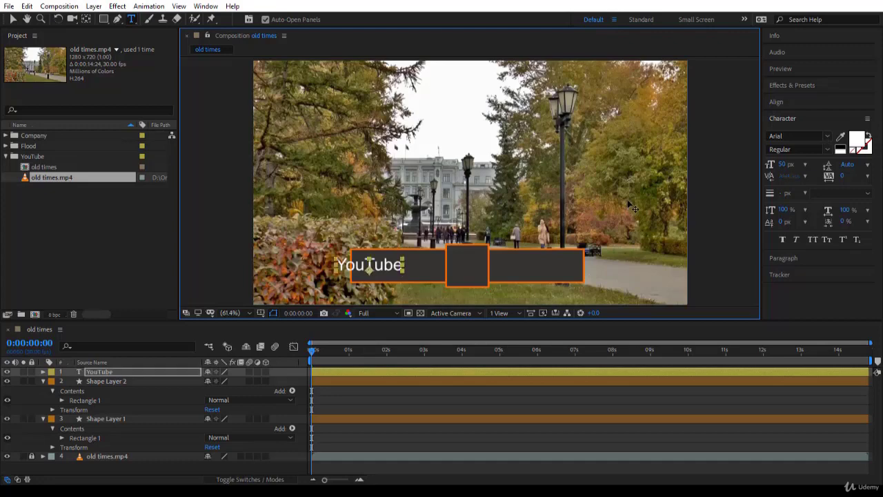
pyautogui.click(503, 264)
pyautogui.write('Channel')
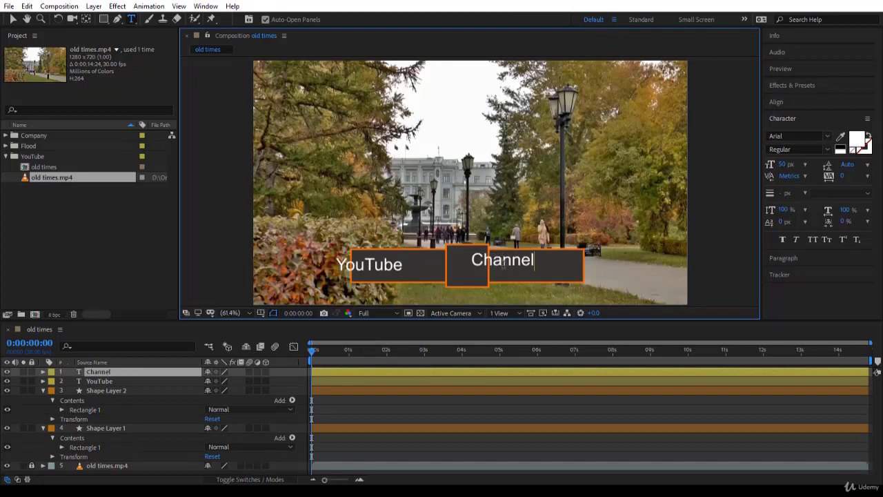
pyautogui.press('Escape')
pyautogui.press('Return')
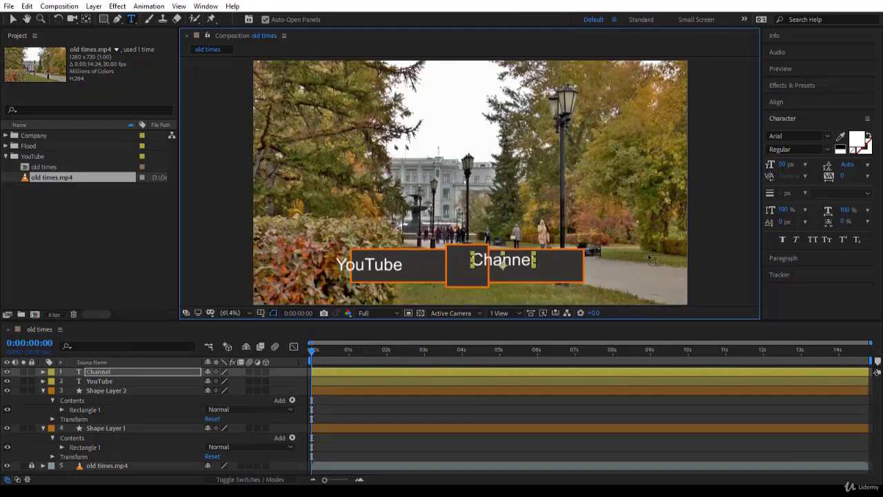
# Step: Move Channel down into the right box and type Welcome in the middle square
pyautogui.click(511, 260)
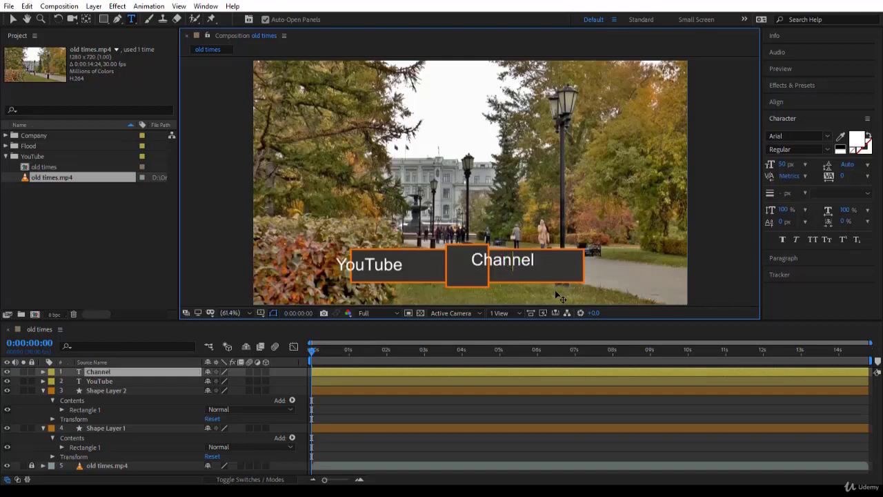
pyautogui.moveTo(556, 291); pyautogui.dragTo(585, 300)
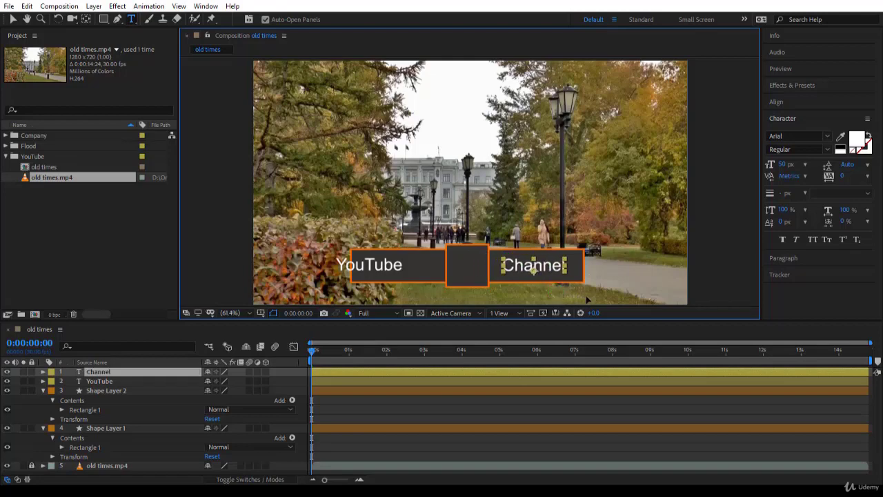
pyautogui.press('Escape')
pyautogui.click(462, 271)
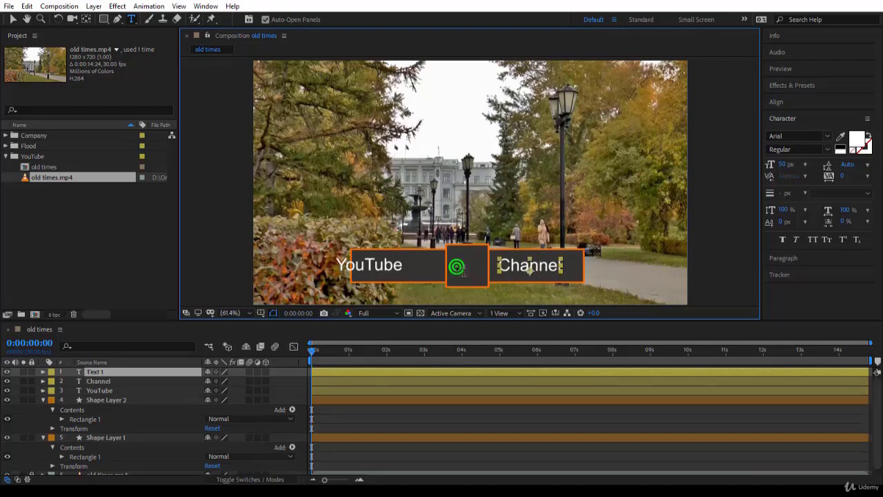
pyautogui.write('Welcome')
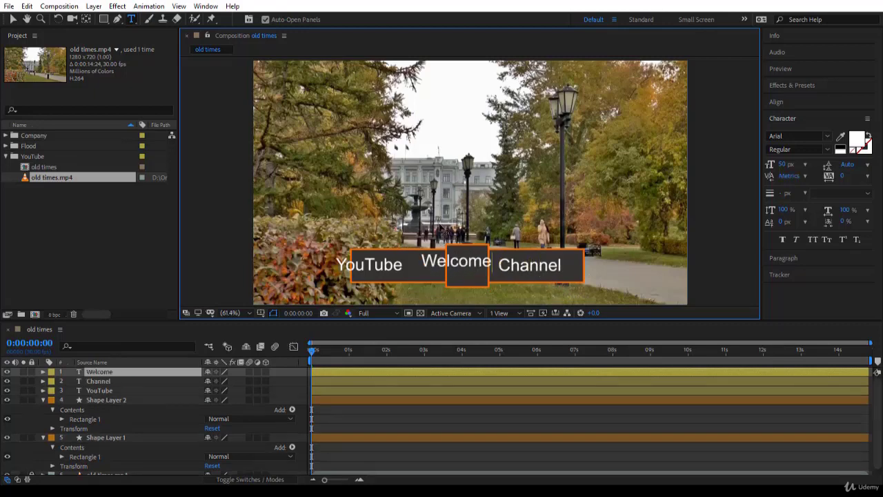
# Step: Resize the Welcome text to 30 px
pyautogui.click(12, 19)
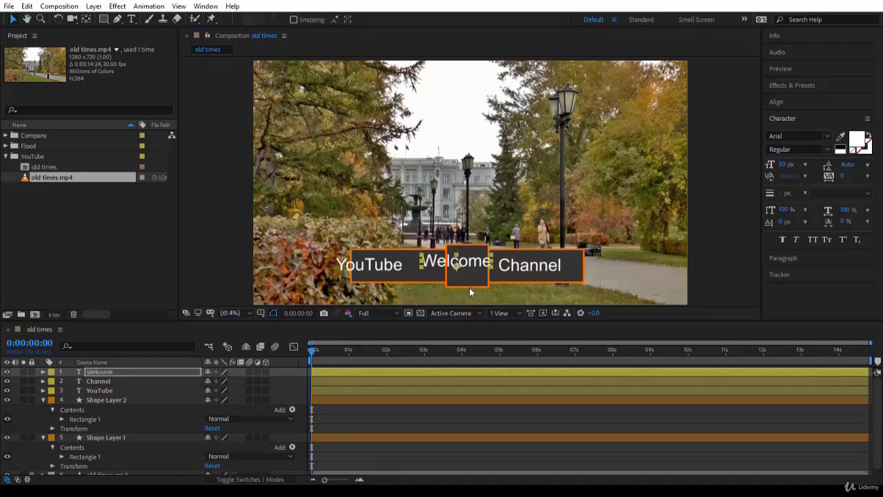
pyautogui.click(782, 168)
pyautogui.write('30')
pyautogui.press('Return')
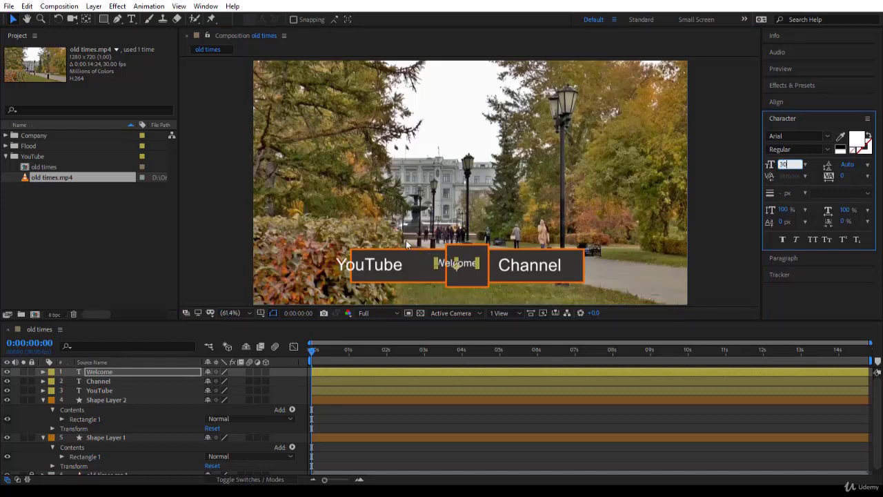
# Step: Shift YouTube right, align it vertically with Channel, then select the square's shape layer
pyautogui.click(373, 262)
pyautogui.moveTo(391, 263); pyautogui.dragTo(416, 267)
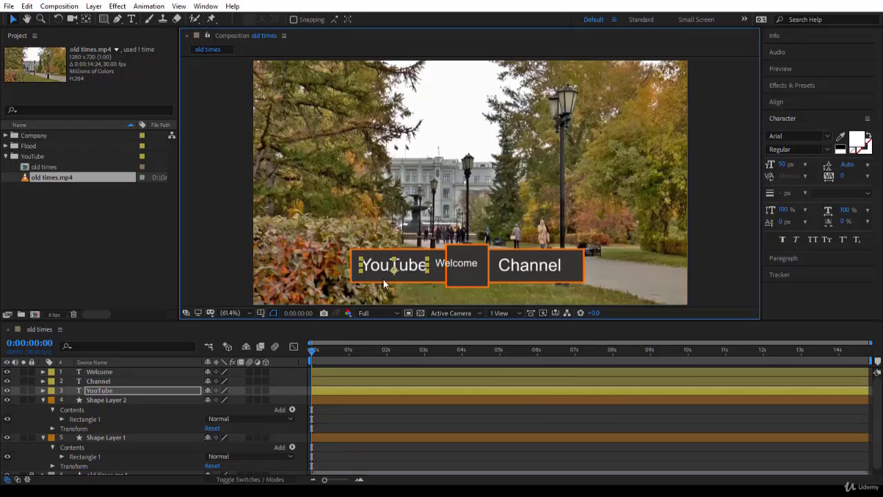
pyautogui.keyDown('shift'); pyautogui.click(527, 272); pyautogui.keyUp('shift')
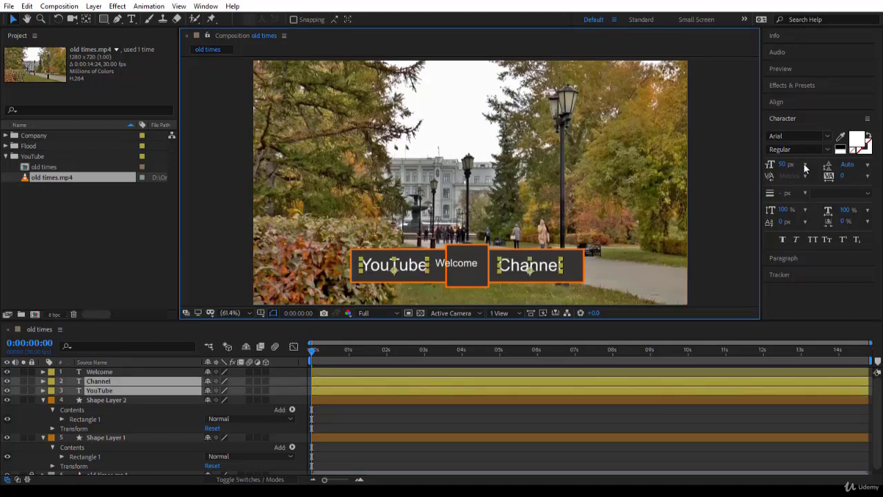
pyautogui.click(795, 102)
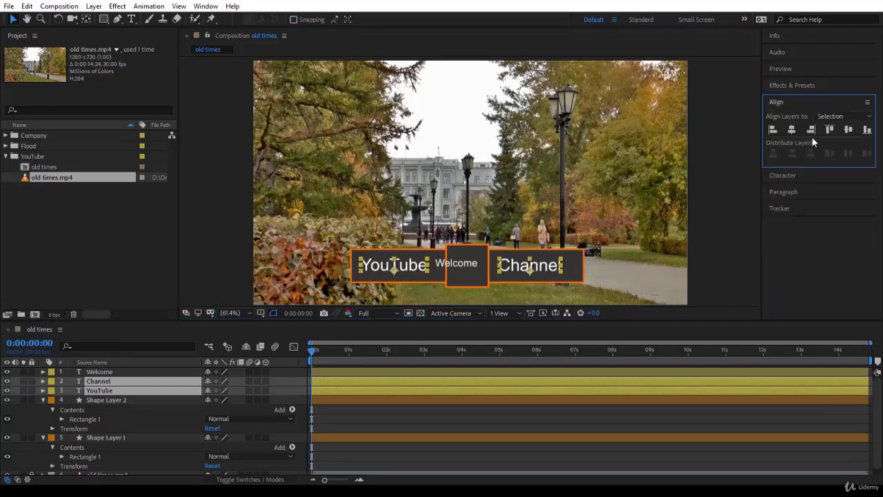
pyautogui.click(847, 131)
pyautogui.click(460, 265)
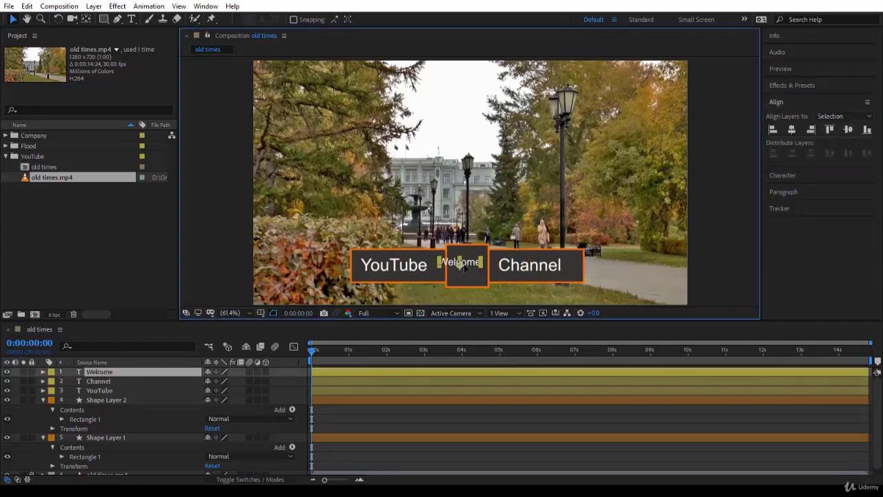
pyautogui.click(118, 402)
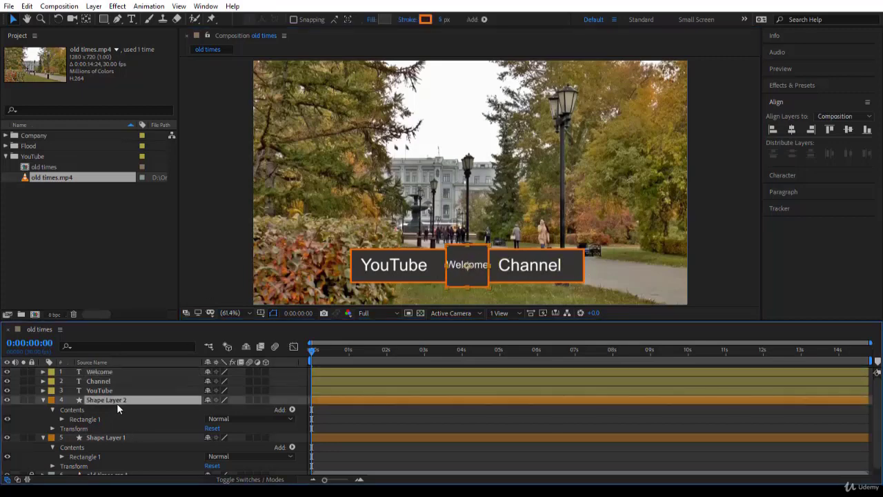
# Step: Rename Shape Layer 2 to Square and Shape Layer 1 to BG
pyautogui.press('Return')
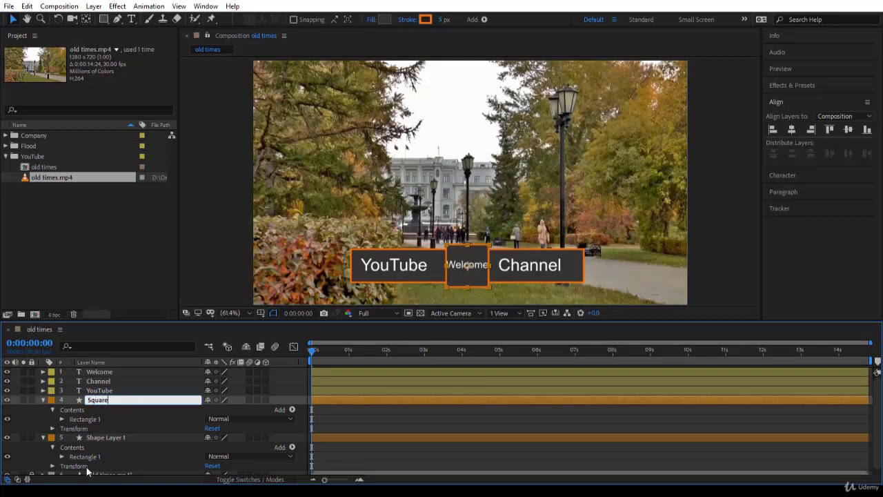
pyautogui.click(125, 438)
pyautogui.press('Return')
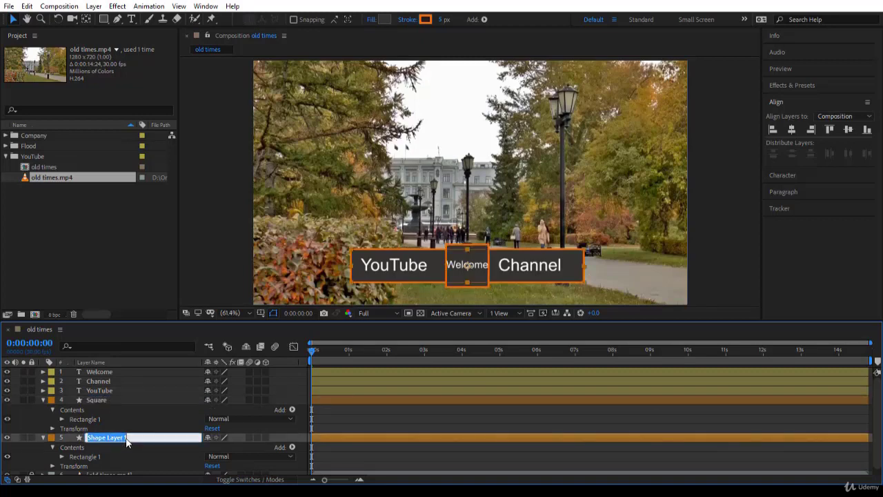
pyautogui.write('BG')
pyautogui.press('Return')
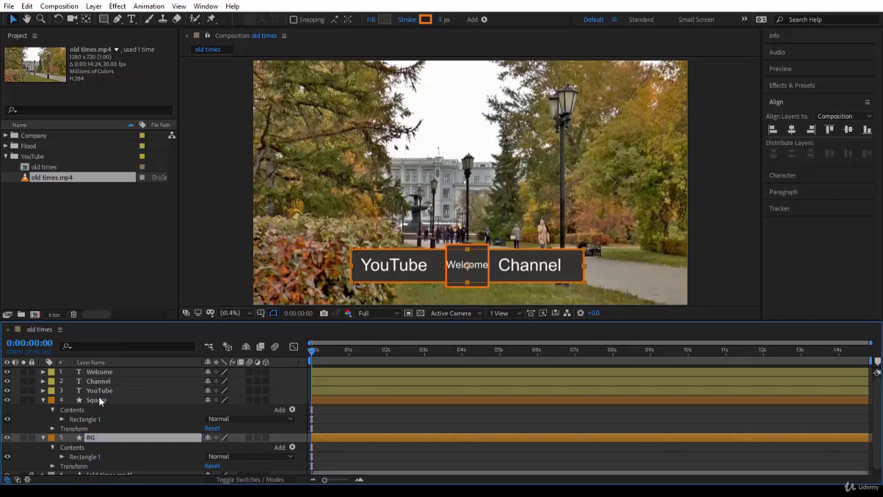
pyautogui.scroll(-1, 105, 424)
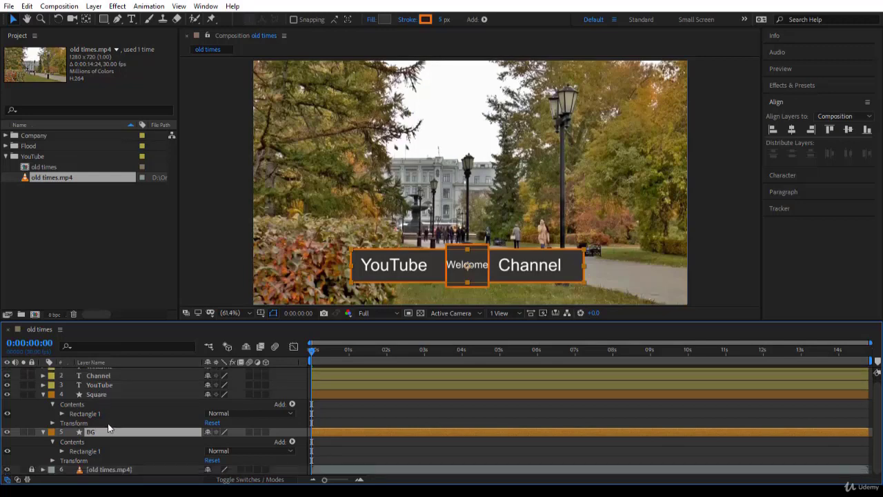
# Step: Expand the BG layer's Transform and Contents to reveal Rectangle 1's path and transform groups
pyautogui.click(74, 460)
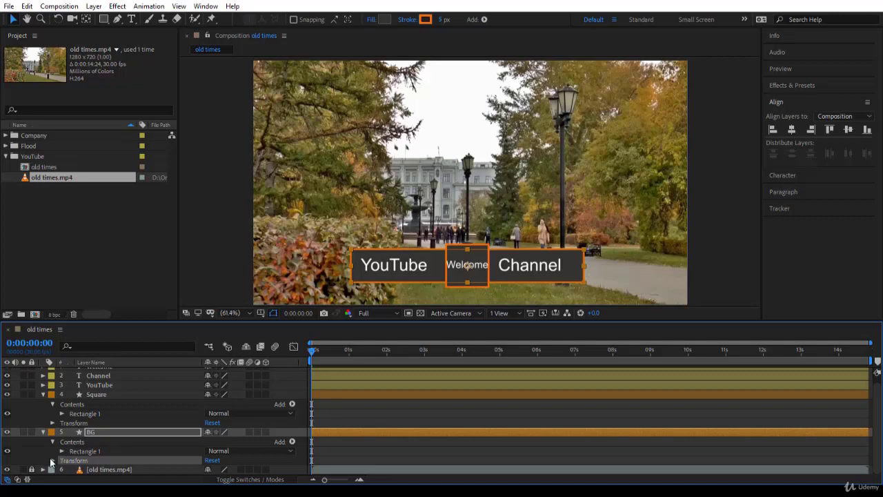
pyautogui.click(52, 461)
pyautogui.scroll(-1, 83, 442)
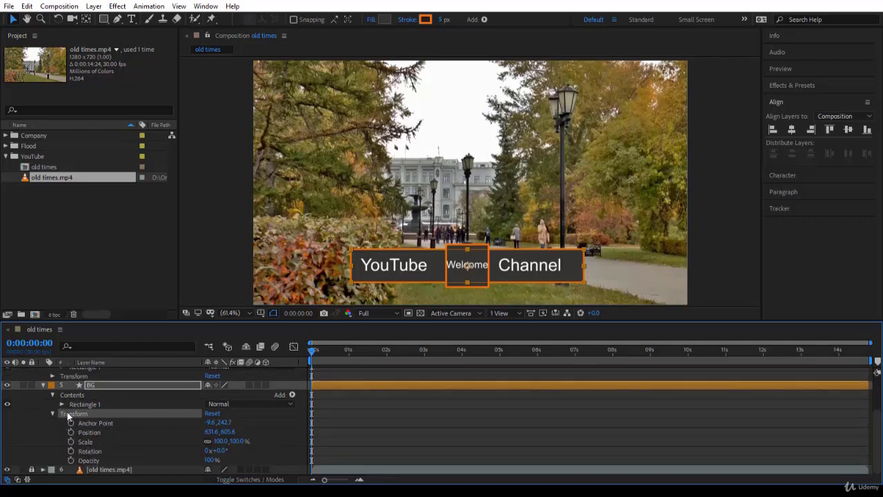
pyautogui.click(60, 405)
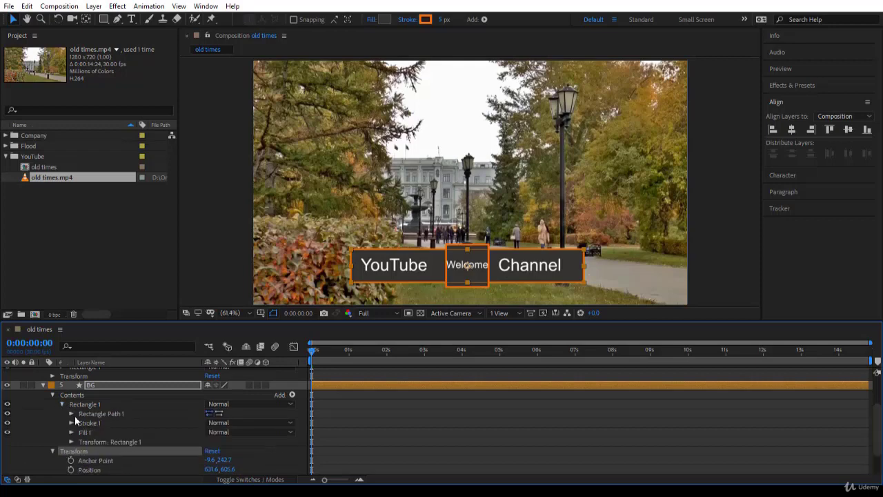
pyautogui.click(94, 414)
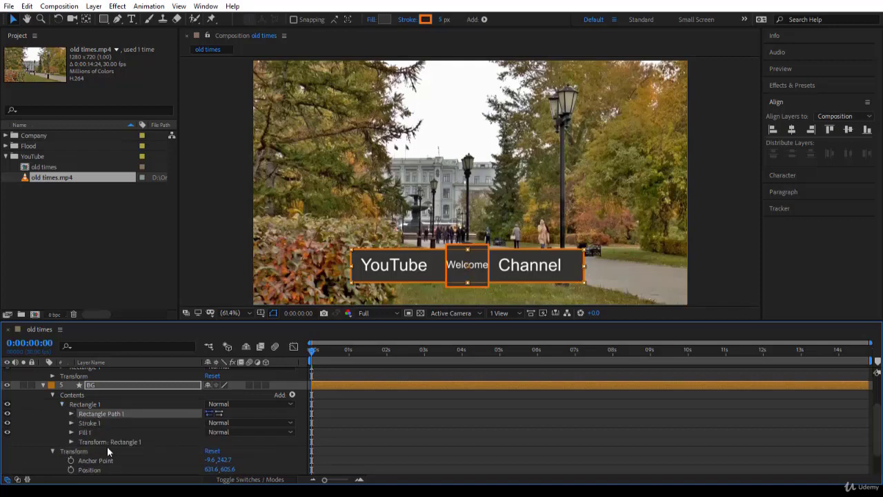
pyautogui.click(116, 441)
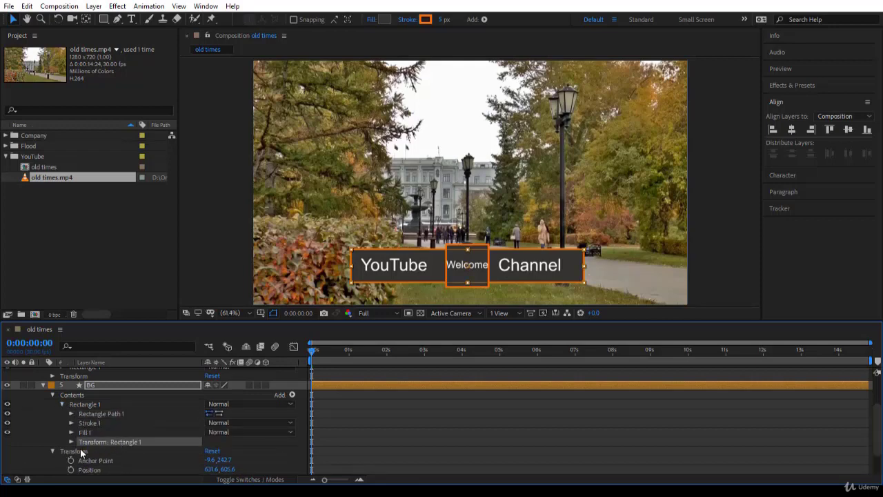
pyautogui.click(80, 450)
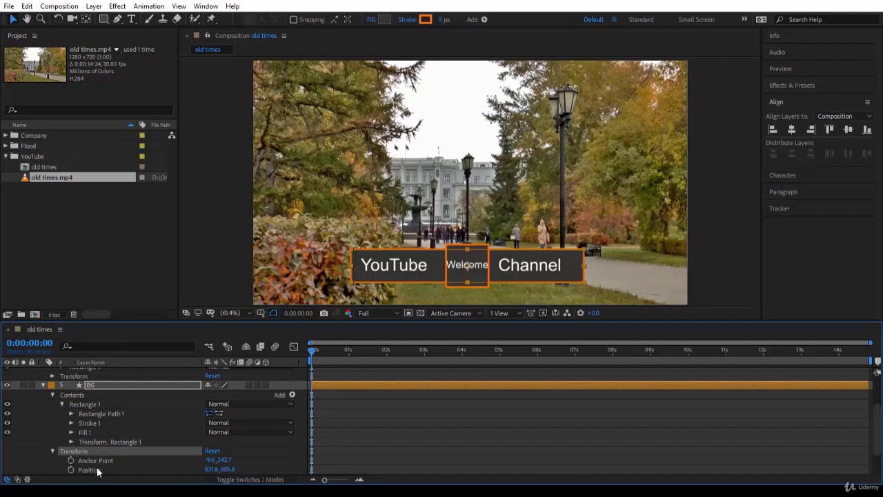
pyautogui.scroll(-2, 107, 459)
# Step: Expand Transform: Rectangle 1 and point out its Skew and Skew Axis properties
pyautogui.click(114, 414)
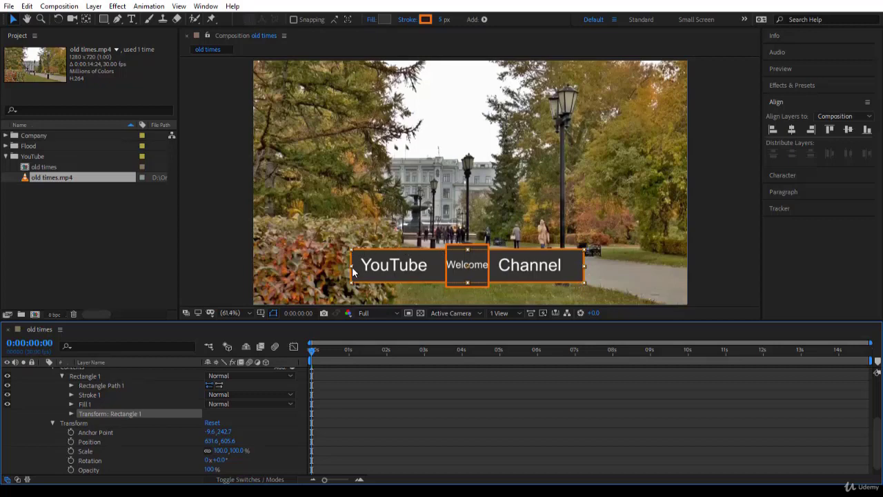
pyautogui.click(71, 413)
pyautogui.scroll(-3, 135, 434)
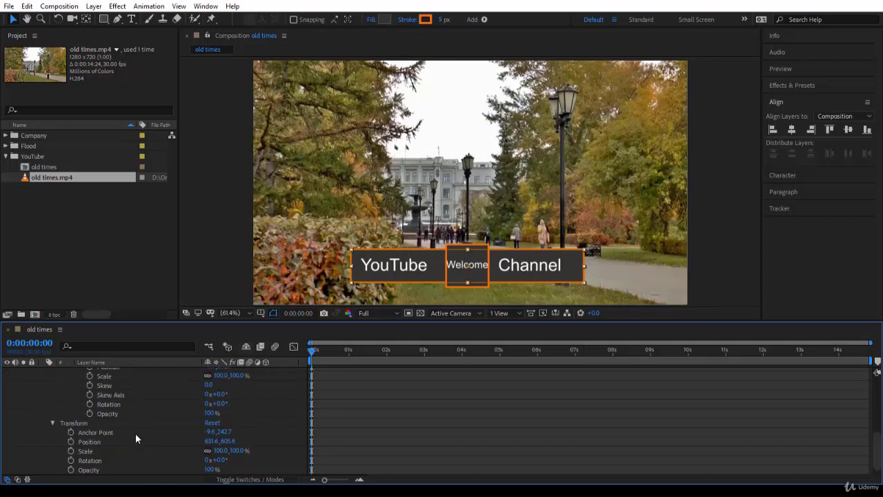
pyautogui.scroll(1, 135, 433)
pyautogui.click(112, 413)
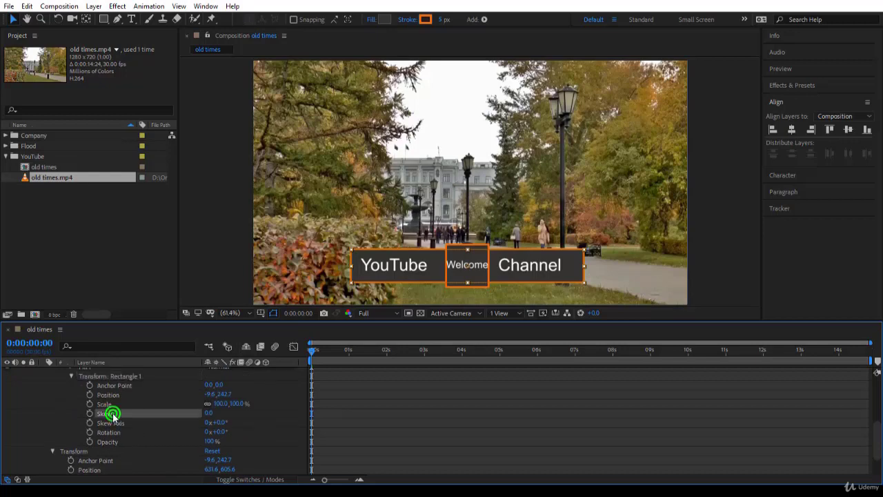
pyautogui.click(123, 423)
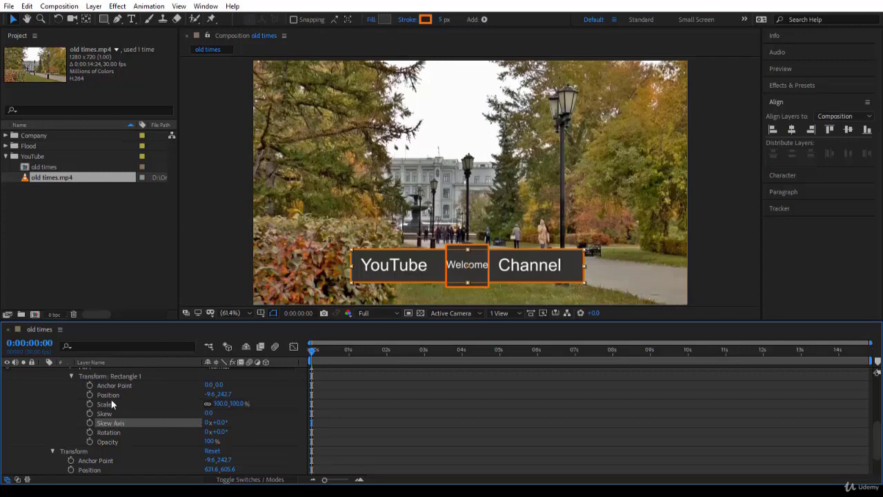
pyautogui.scroll(2, 111, 399)
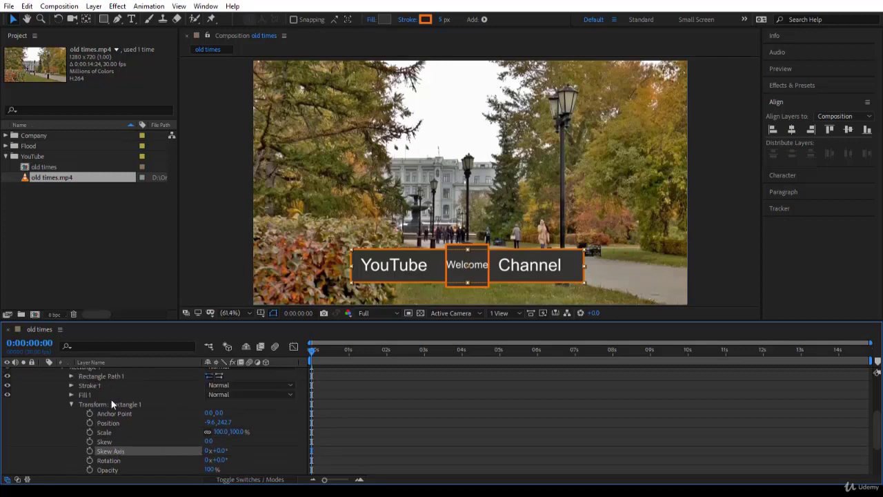
# Step: Set the BG rectangle path's Roundness to 50 to give it pill-shaped ends
pyautogui.click(71, 376)
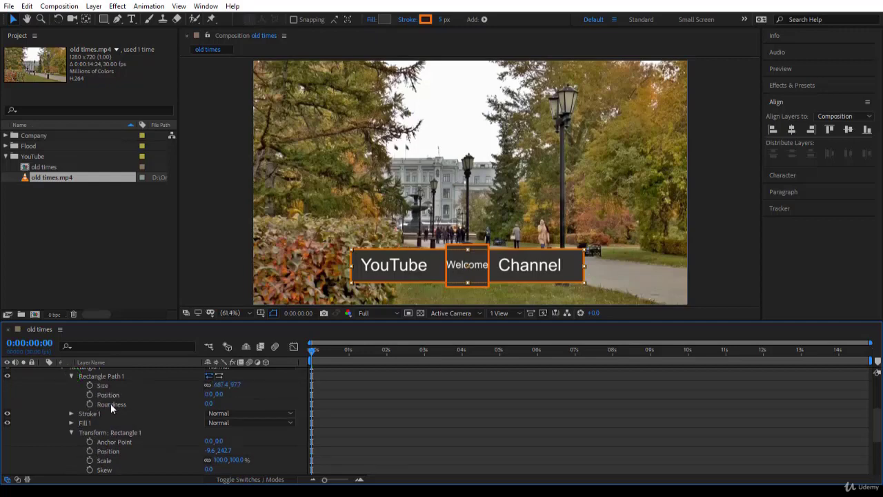
pyautogui.click(208, 404)
pyautogui.write('50')
pyautogui.press('Return')
# Step: Add a Scale keyframe at 100% on the BG shape at 0:00:01:15
pyautogui.click(423, 424)
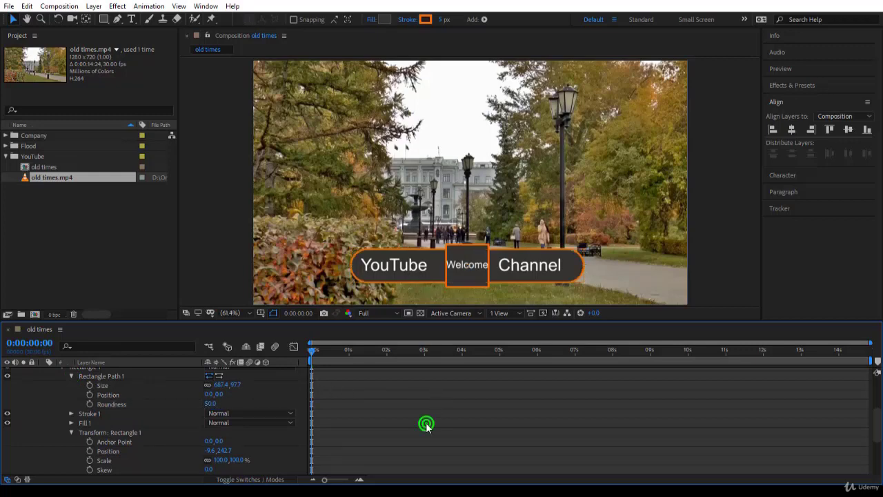
pyautogui.scroll(-2, 88, 441)
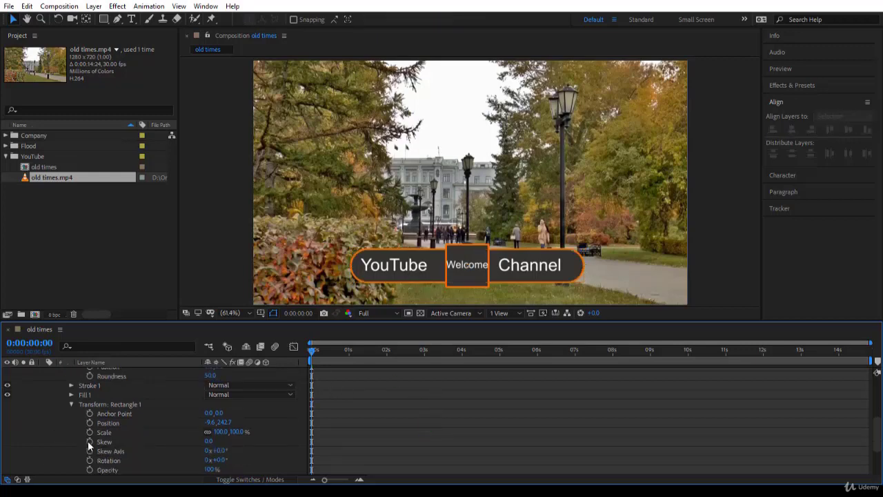
pyautogui.scroll(-2, 109, 440)
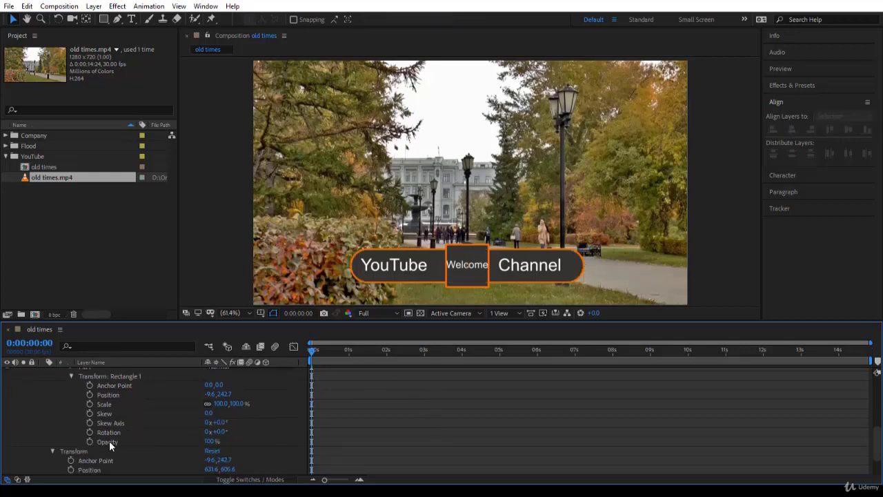
pyautogui.click(115, 404)
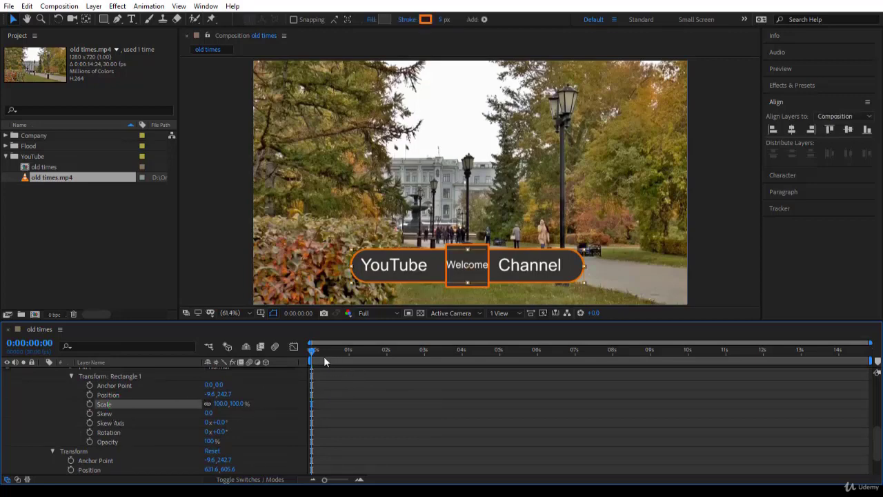
pyautogui.press('space')
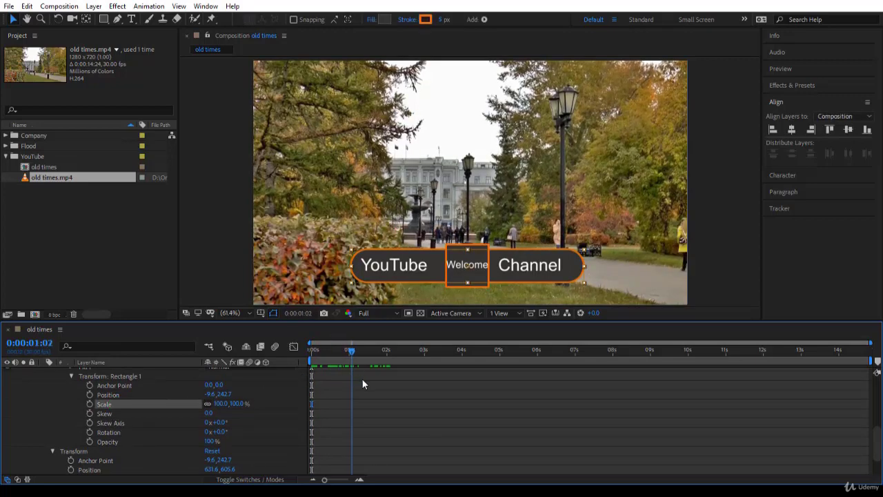
pyautogui.press('space')
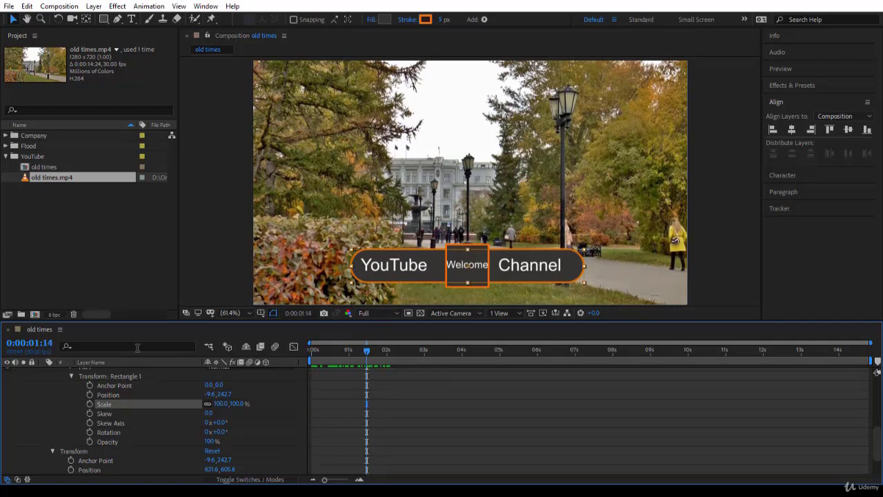
pyautogui.click(31, 342)
pyautogui.write('115')
pyautogui.press('Return')
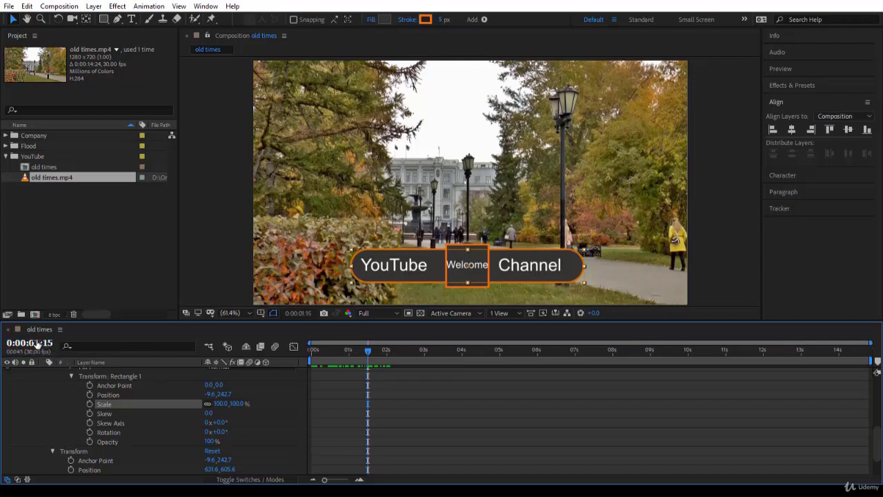
pyautogui.click(89, 405)
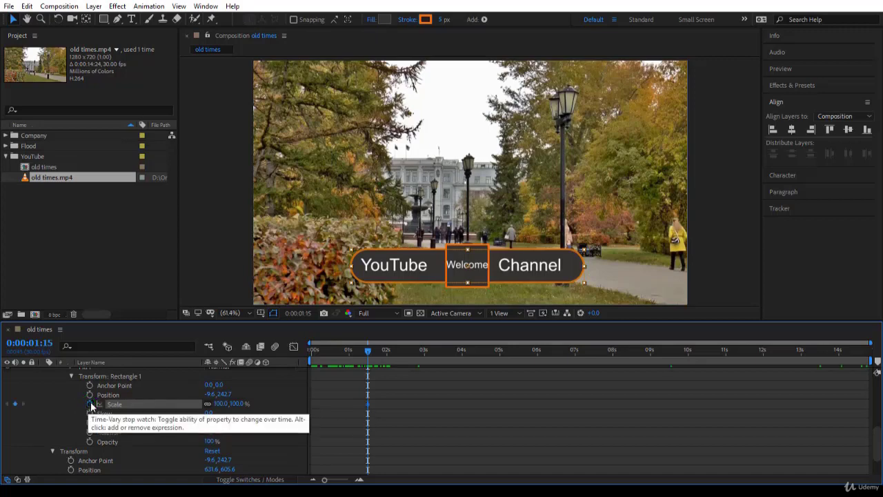
# Step: At 0:00:01:00 set Scale to 0% and preview the pill growing in
pyautogui.moveTo(367, 350); pyautogui.dragTo(349, 355)
pyautogui.click(42, 345)
pyautogui.write('100')
pyautogui.press('Return')
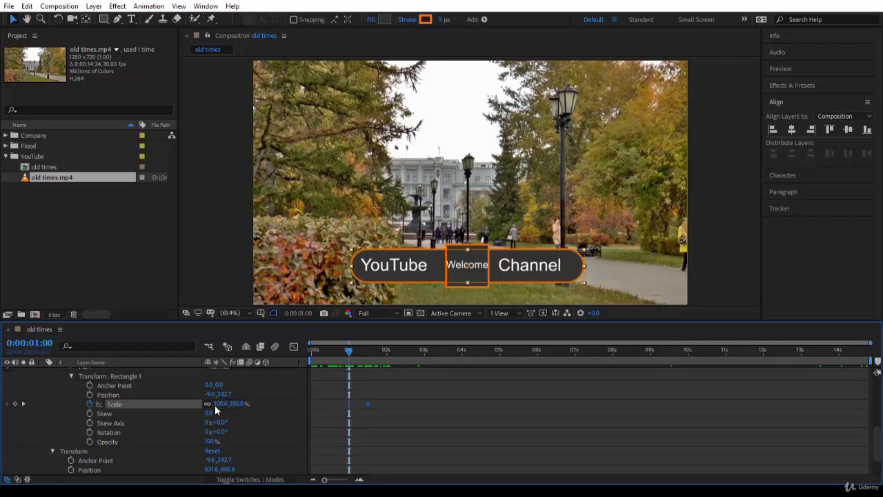
pyautogui.click(235, 403)
pyautogui.write('0')
pyautogui.press('Return')
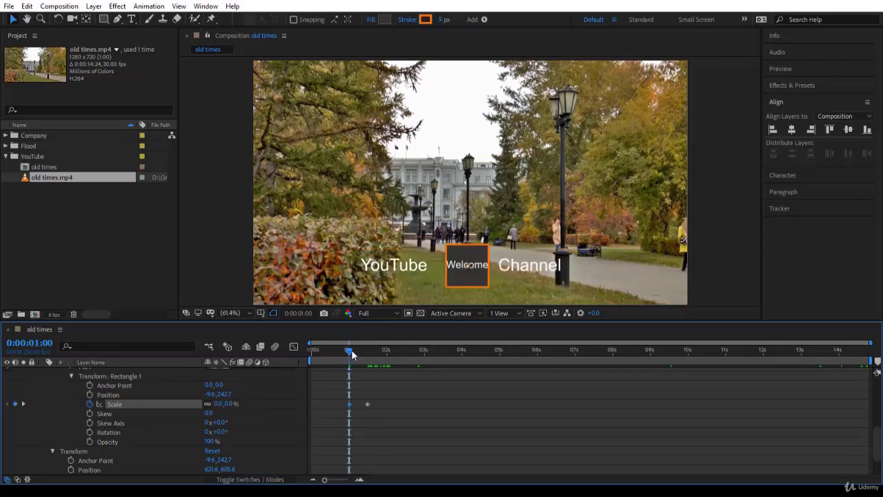
pyautogui.press('space')
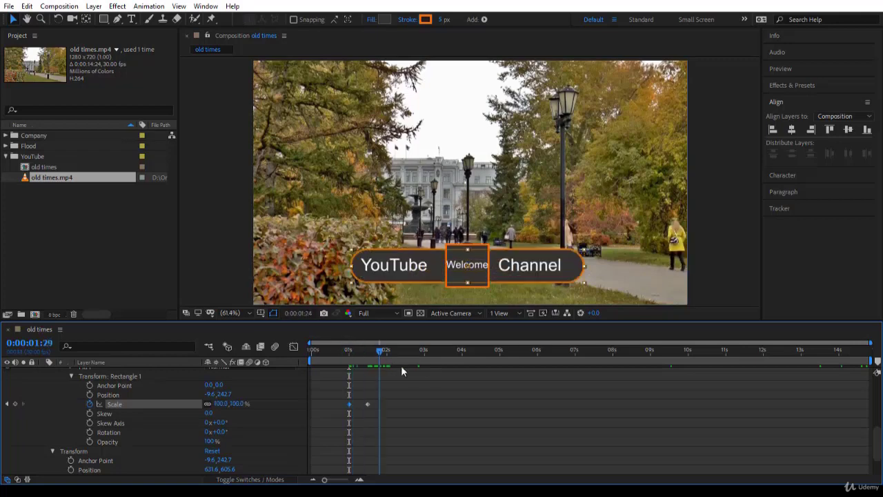
pyautogui.scroll(-2, 196, 420)
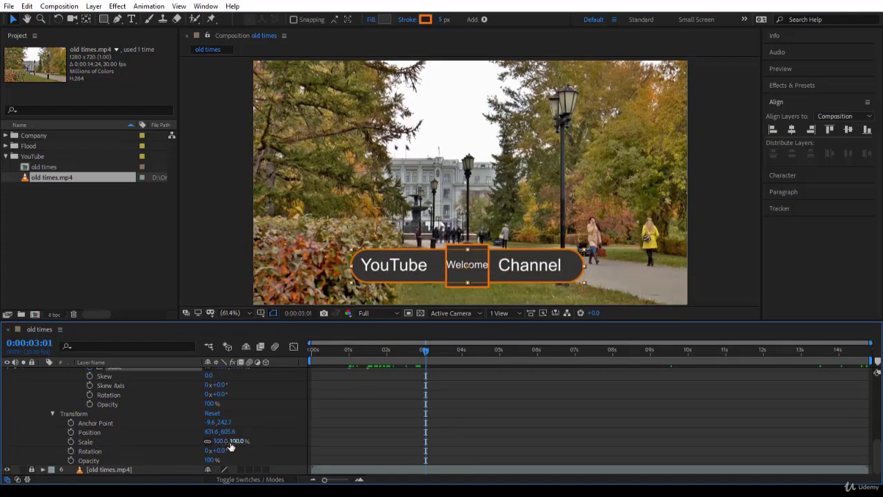
pyautogui.click(207, 442)
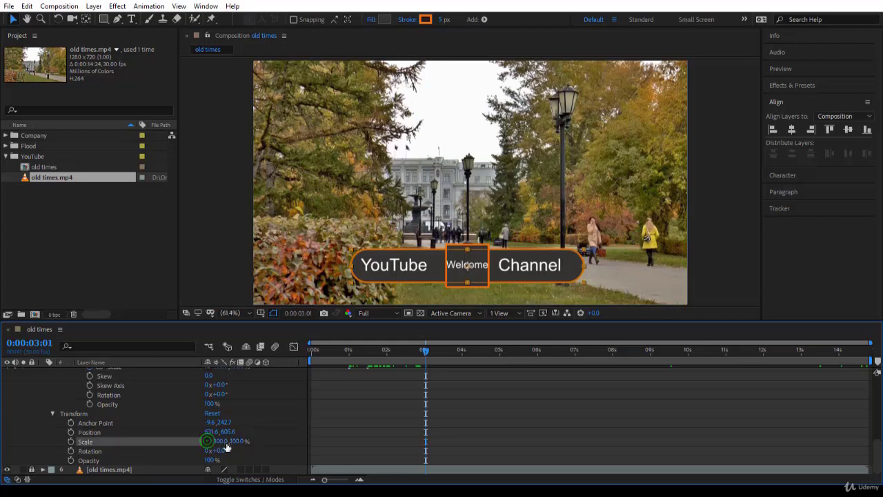
pyautogui.click(235, 442)
pyautogui.moveTo(234, 441); pyautogui.dragTo(405, 203)
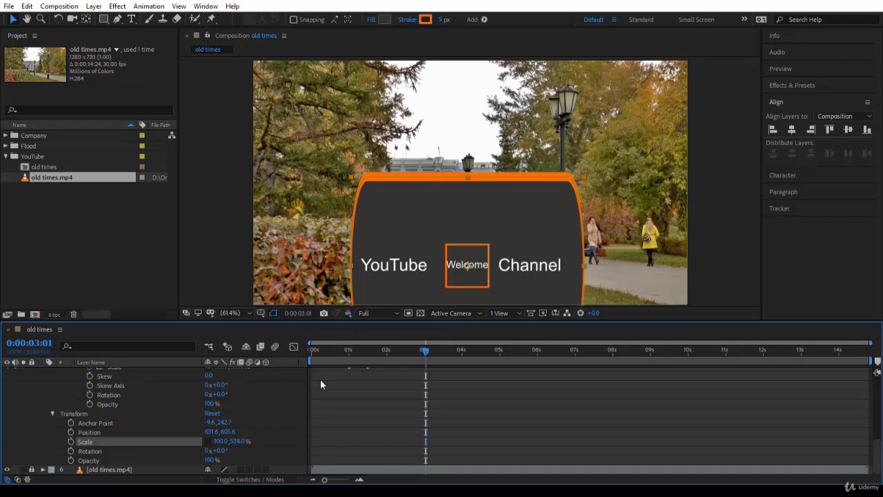
pyautogui.hotkey('ctrl', 'z')
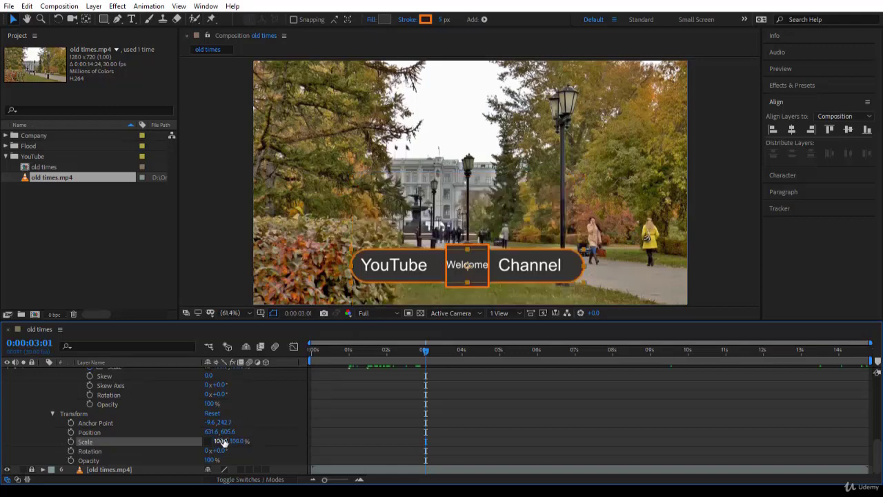
# Step: Preview the pill scaling in, then step onto the first Scale keyframe at 1 second
pyautogui.click(210, 445)
pyautogui.click(52, 413)
pyautogui.moveTo(425, 349); pyautogui.dragTo(314, 349)
pyautogui.press('space')
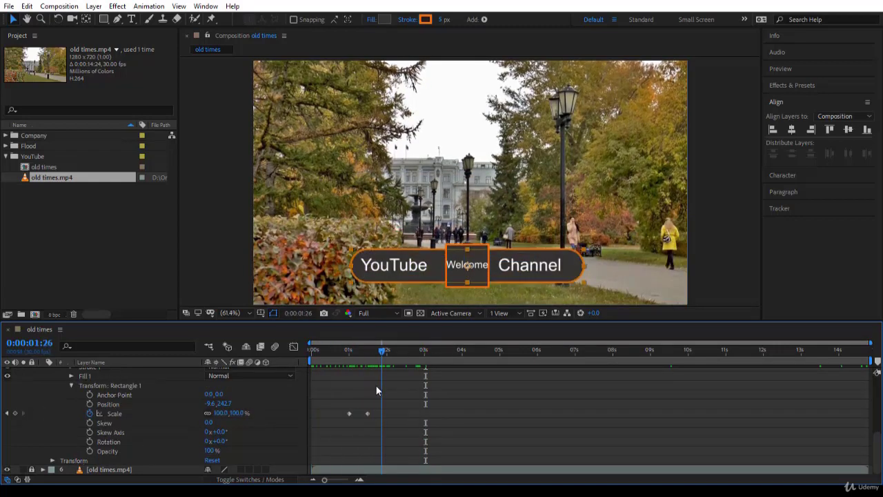
pyautogui.press('space')
pyautogui.press('pageup')
pyautogui.press('pageup')
pyautogui.press('pageup')
pyautogui.press('pageup')
pyautogui.press('pageup')
pyautogui.press('pageup')
pyautogui.press('pageup')
pyautogui.press('pageup')
pyautogui.press('pageup')
pyautogui.press('pageup')
pyautogui.press('pageup')
pyautogui.press('pageup')
pyautogui.press('pageup')
pyautogui.press('pageup')
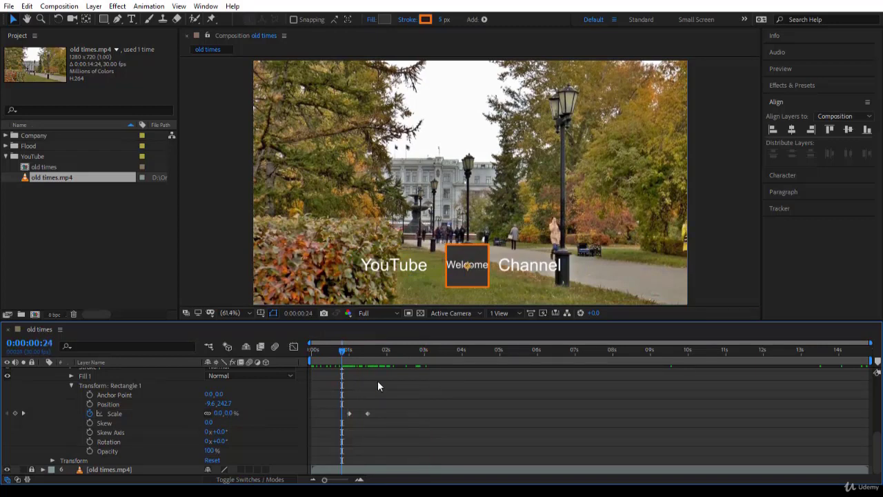
pyautogui.press('pagedown')
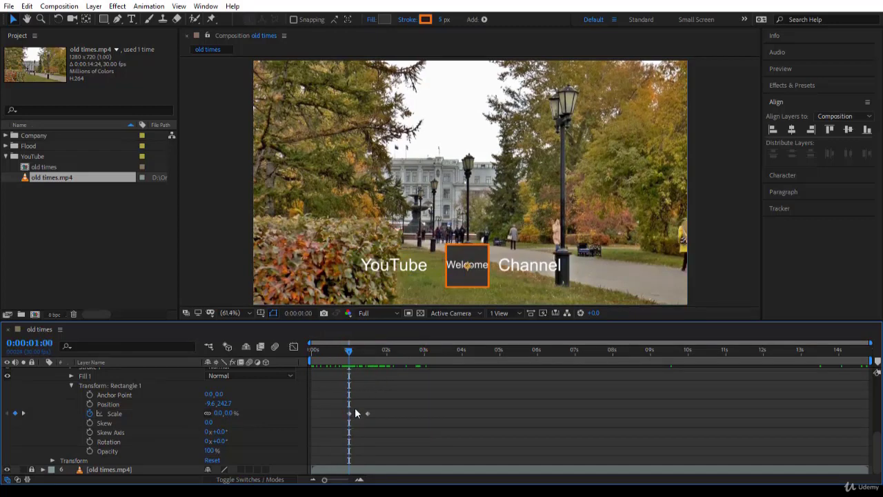
# Step: Keyframe Roundness at 0 at 1:00 and 50 at 1:15
pyautogui.scroll(3, 355, 405)
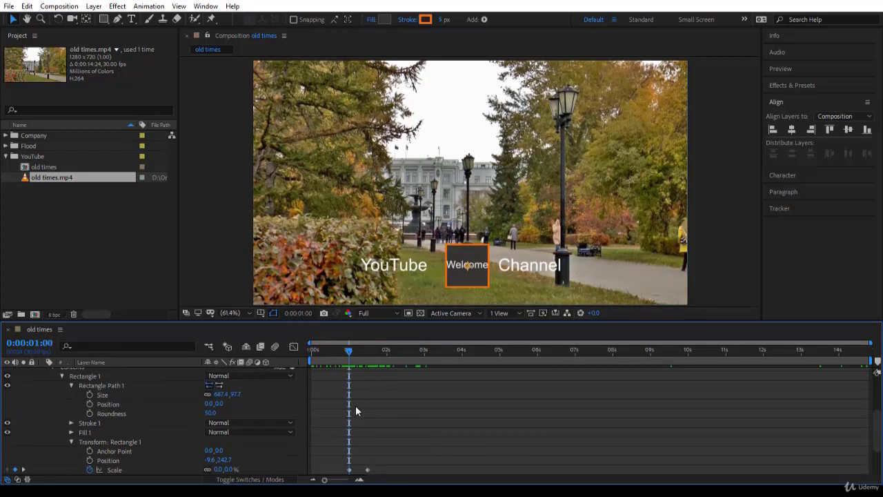
pyautogui.click(90, 413)
pyautogui.click(209, 414)
pyautogui.press('Return')
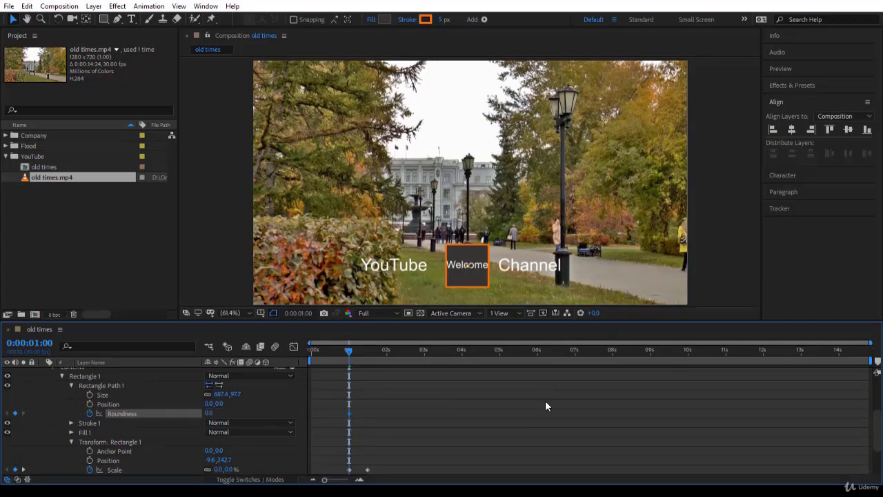
pyautogui.press('k')
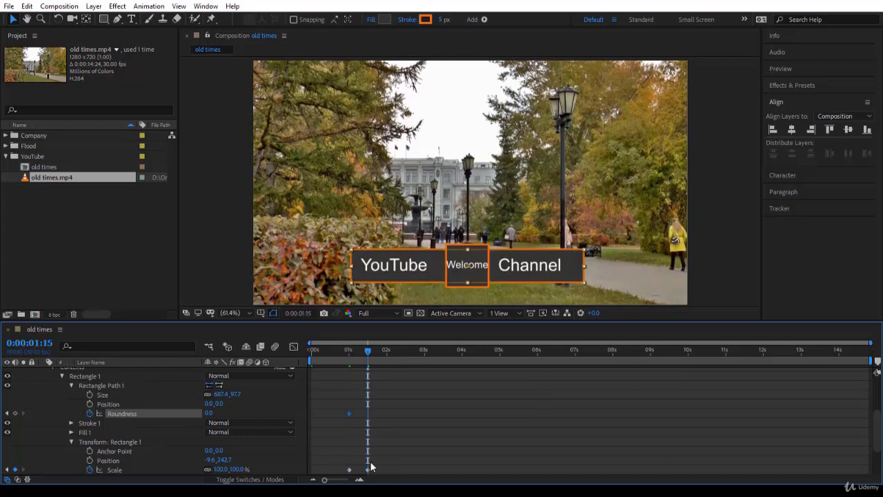
pyautogui.click(208, 412)
pyautogui.write('50')
pyautogui.press('Return')
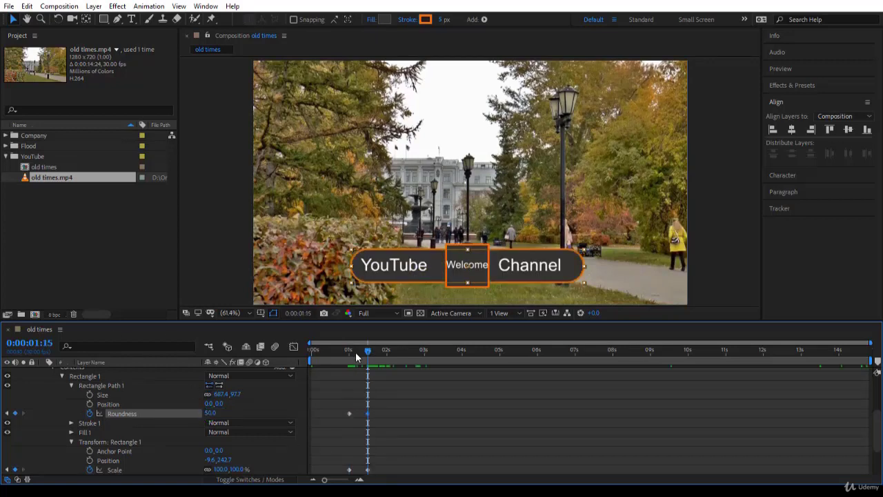
# Step: Drag both Roundness keyframes later so rounding follows the scale-in
pyautogui.moveTo(366, 349)
pyautogui.mouseDown()
pyautogui.moveTo(353, 348)
pyautogui.moveTo(369, 353)
pyautogui.mouseUp()
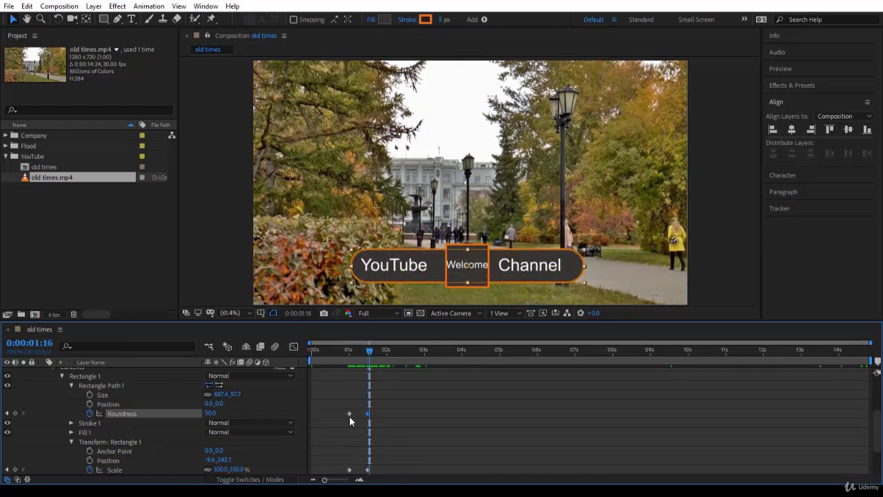
pyautogui.moveTo(336, 403); pyautogui.dragTo(379, 418)
pyautogui.click(371, 416)
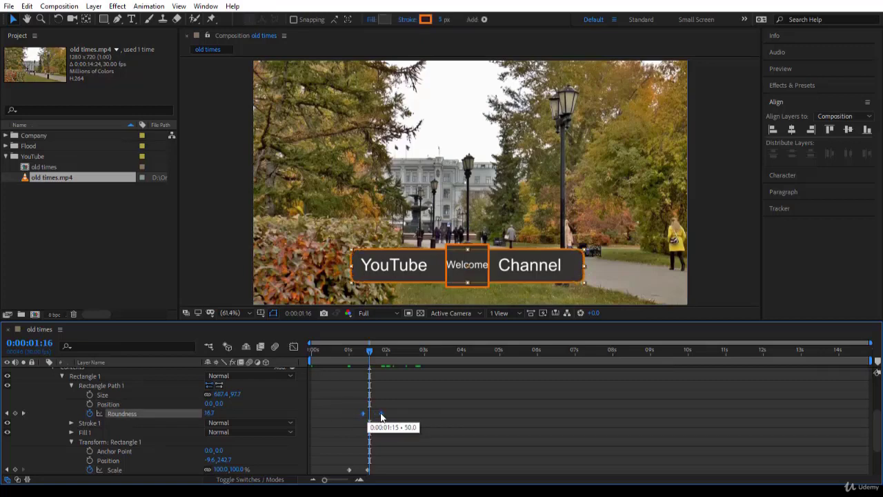
pyautogui.moveTo(350, 352); pyautogui.dragTo(403, 385)
# Step: Set the Square layer's Rectangle Path 1 Roundness to 25
pyautogui.click(476, 398)
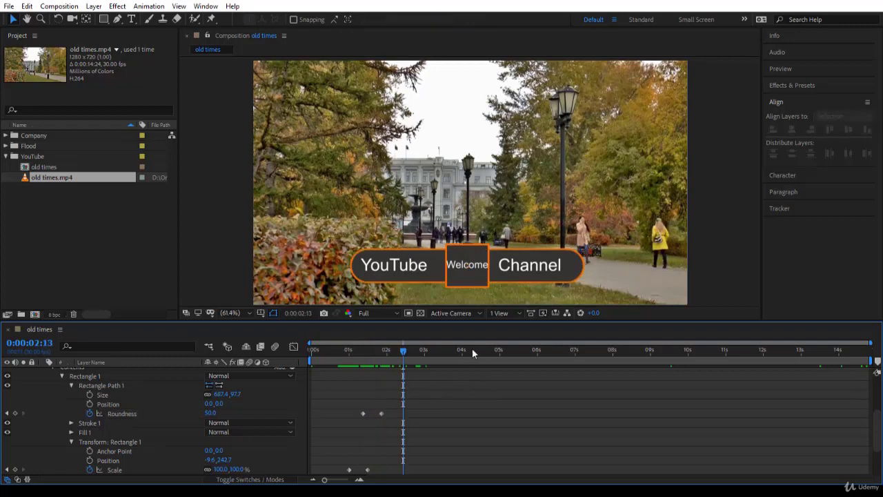
pyautogui.click(469, 288)
pyautogui.scroll(3, 139, 378)
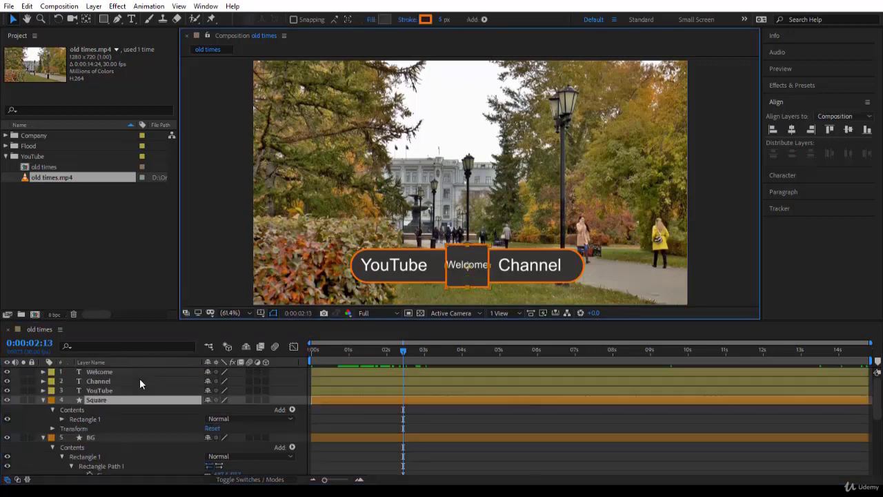
pyautogui.click(62, 420)
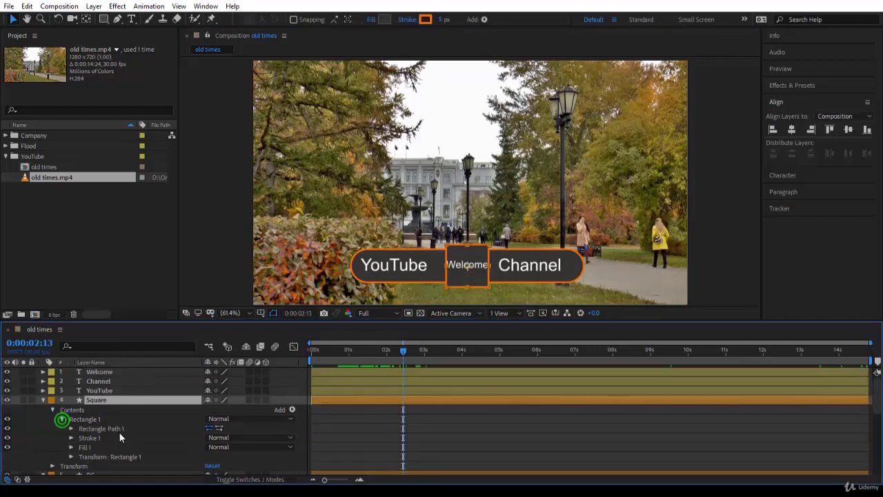
pyautogui.click(71, 428)
pyautogui.click(205, 456)
pyautogui.write('25')
pyautogui.press('Return')
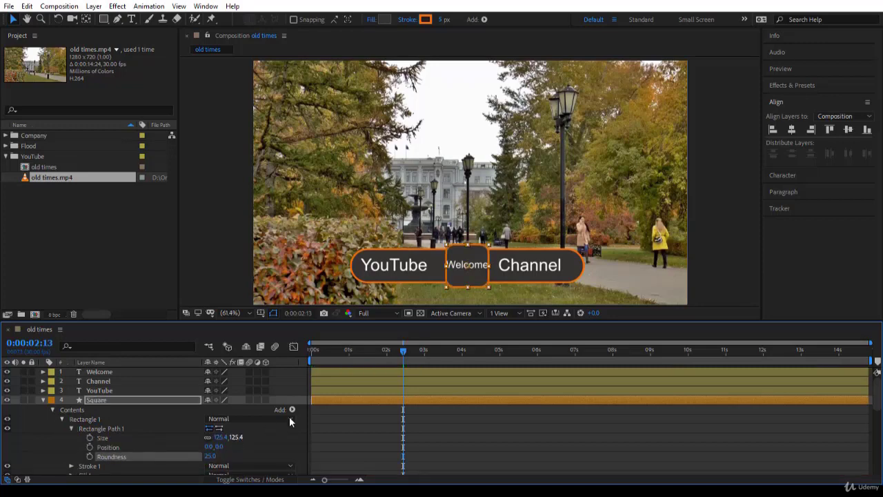
# Step: Rotate the square's Transform: Rectangle 1 by 45° to make a diamond
pyautogui.scroll(-3, 69, 402)
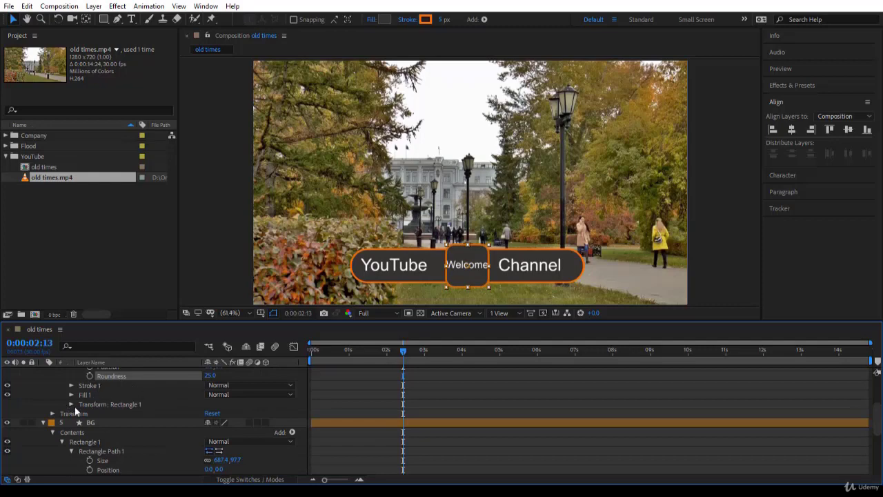
pyautogui.click(97, 405)
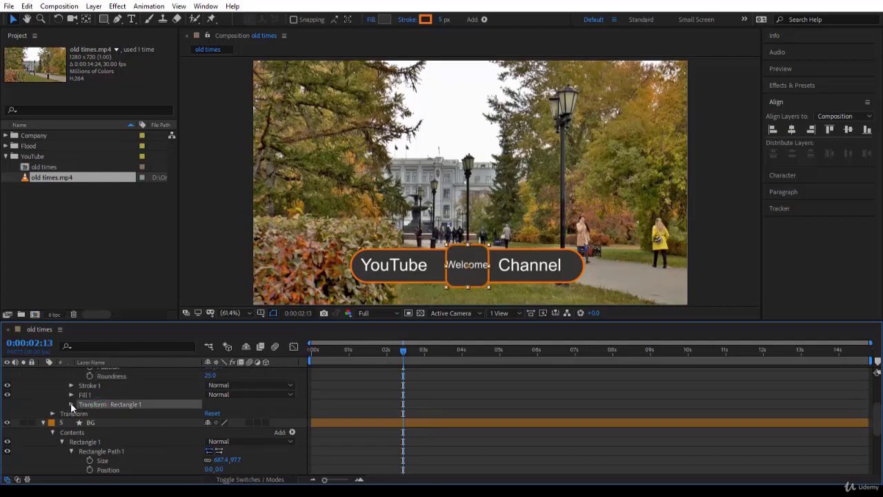
pyautogui.click(71, 404)
pyautogui.scroll(-1, 108, 444)
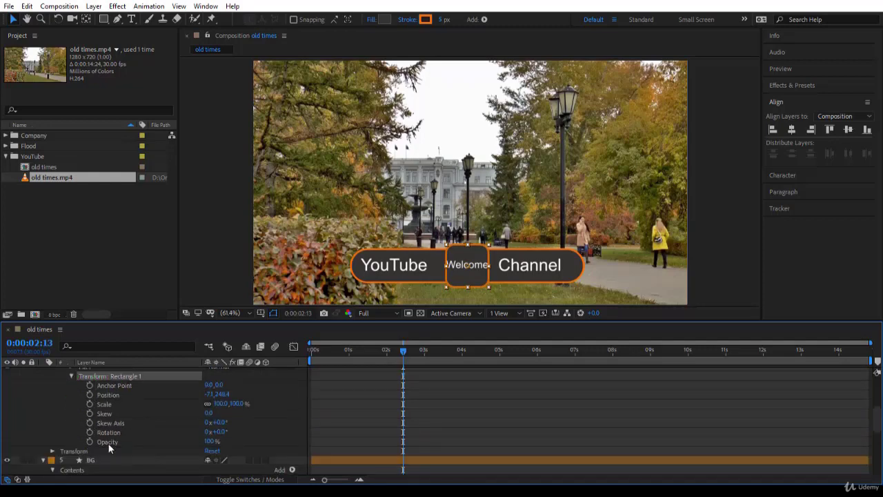
pyautogui.click(218, 432)
pyautogui.press('Return')
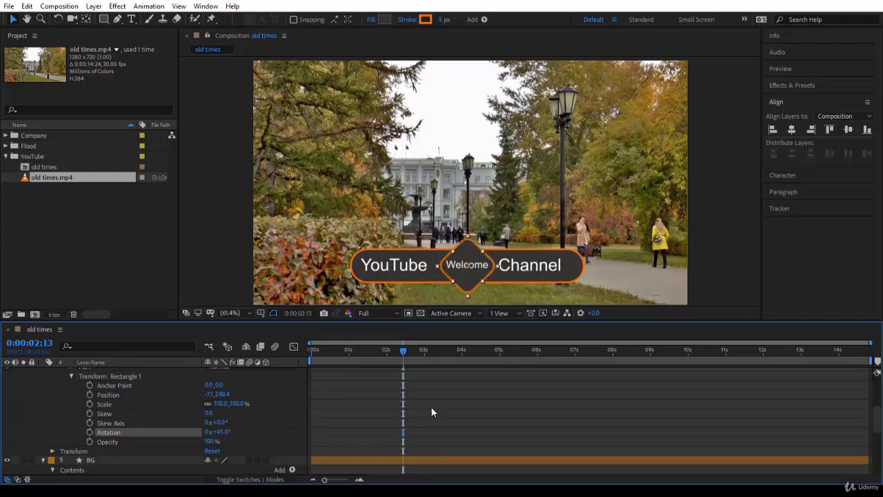
pyautogui.scroll(-5, 431, 412)
pyautogui.scroll(4, 389, 410)
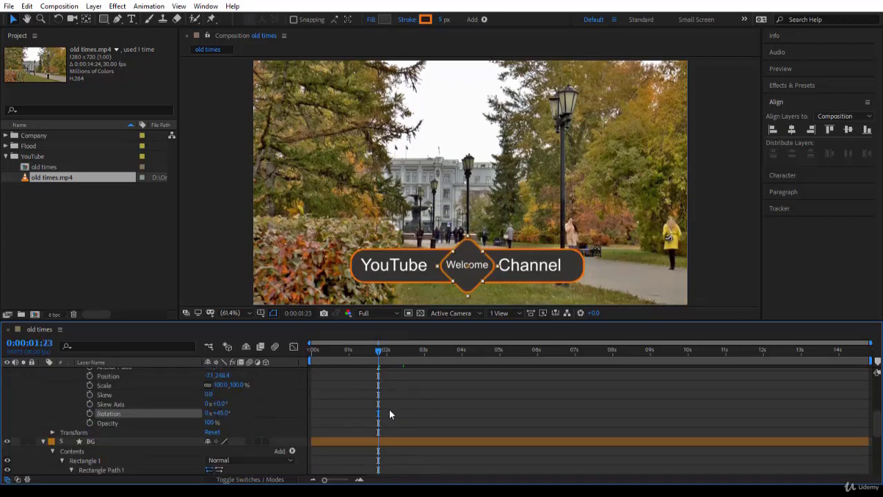
# Step: Keyframe Rotation at 45° at 1:00 and 1x+45° at 1:15 for one full spin
pyautogui.click(38, 343)
pyautogui.write('100')
pyautogui.press('Return')
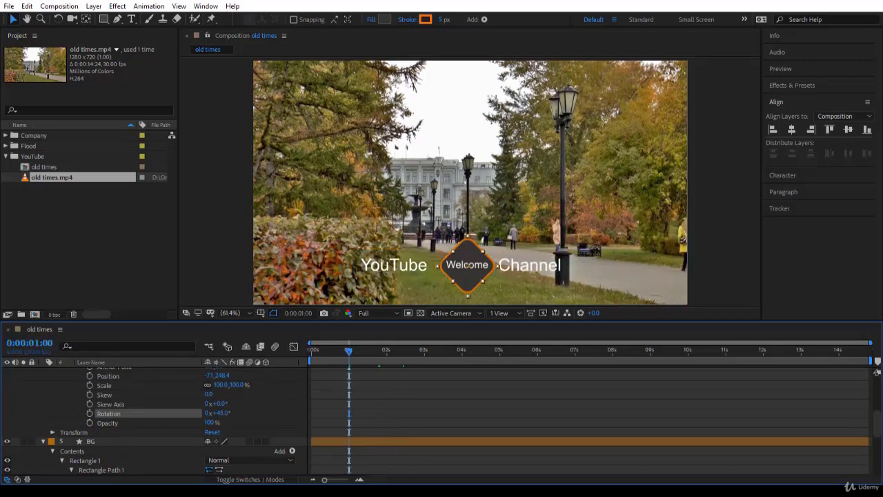
pyautogui.click(89, 413)
pyautogui.click(41, 343)
pyautogui.write('1')
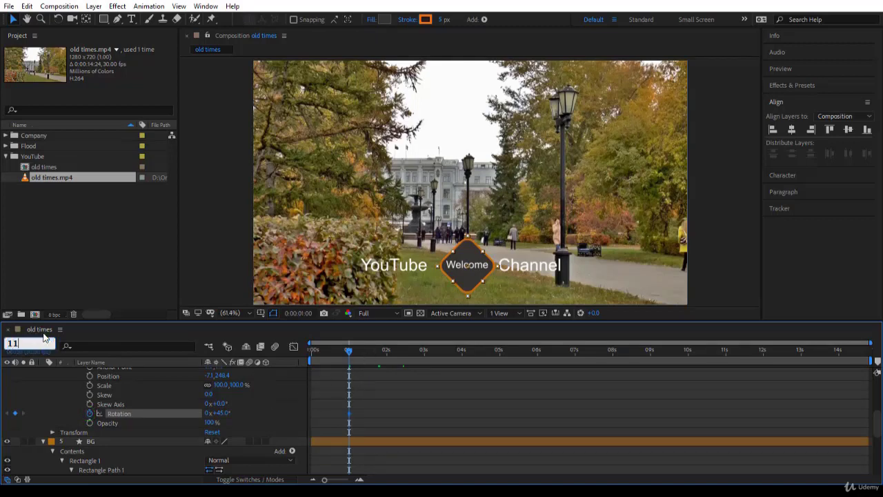
pyautogui.write(':15')
pyautogui.press('Return')
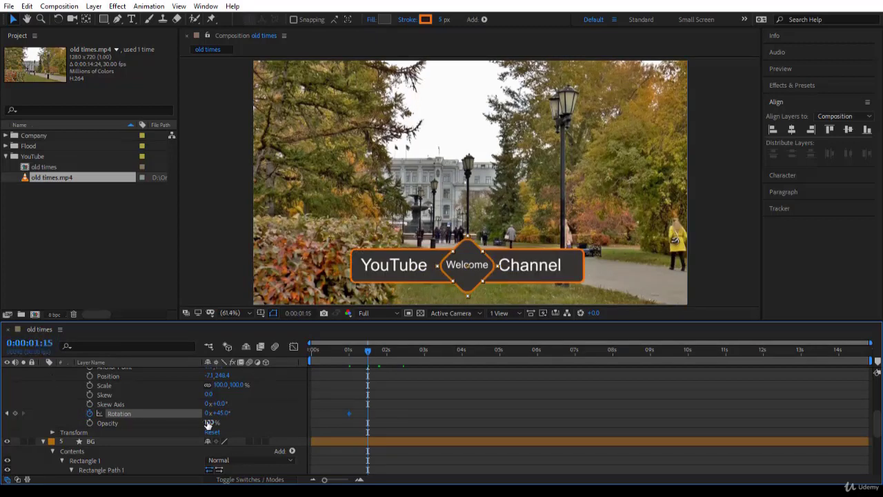
pyautogui.click(206, 413)
pyautogui.write('1')
pyautogui.press('Return')
# Step: Keyframe the diamond's Scale from 0% at 1:00 to 100% at 1:15, then preview
pyautogui.moveTo(368, 351); pyautogui.dragTo(340, 366)
pyautogui.press('pagedown')
pyautogui.press('k')
pyautogui.click(92, 385)
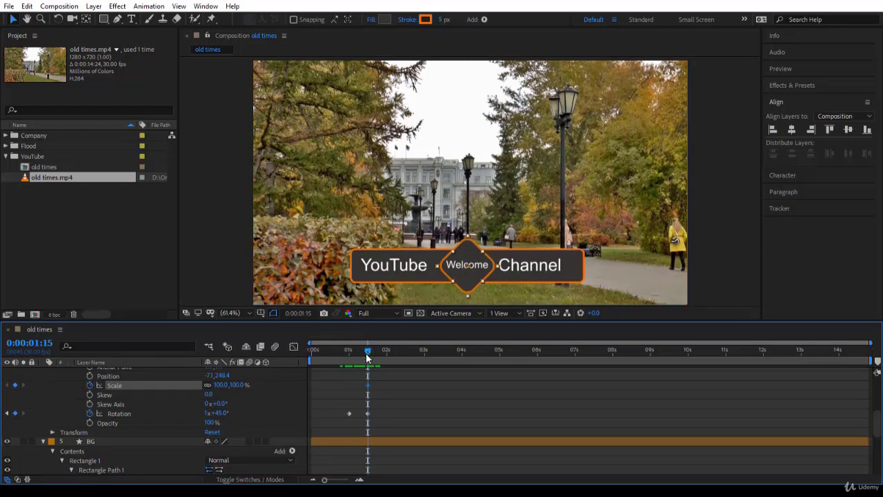
pyautogui.press('j')
pyautogui.click(235, 383)
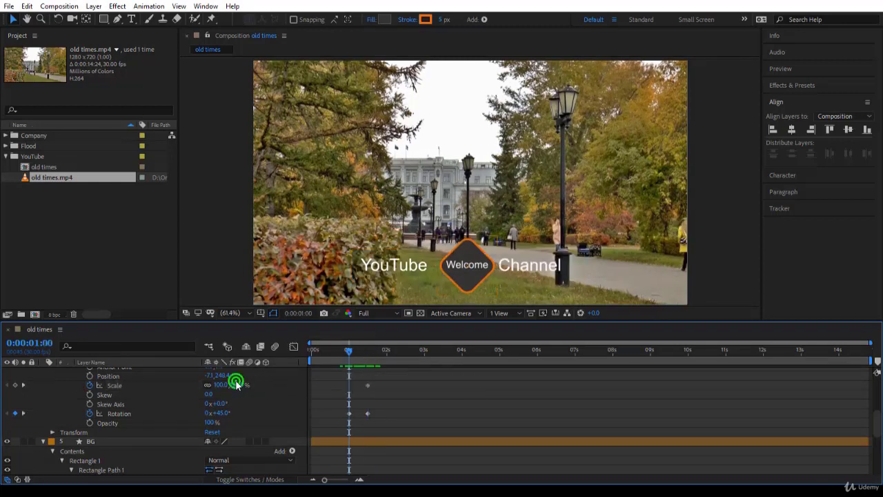
pyautogui.write('0')
pyautogui.press('Return')
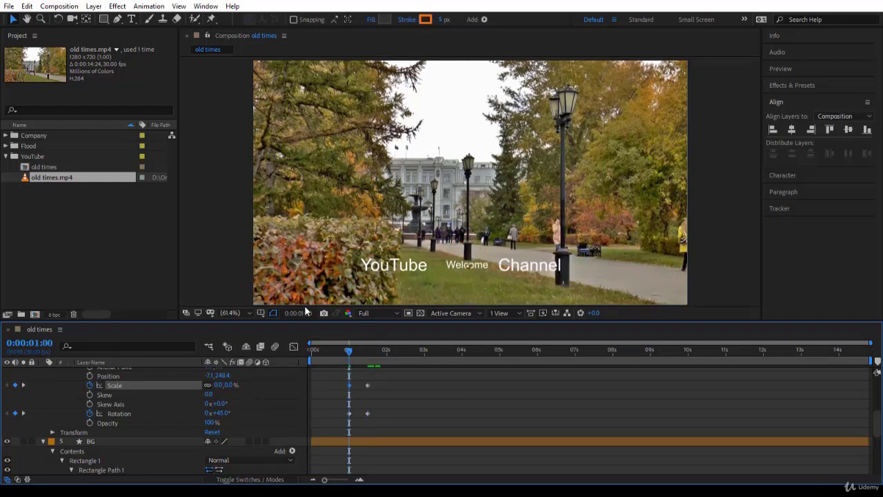
pyautogui.moveTo(325, 350); pyautogui.dragTo(296, 348)
pyautogui.press('space')
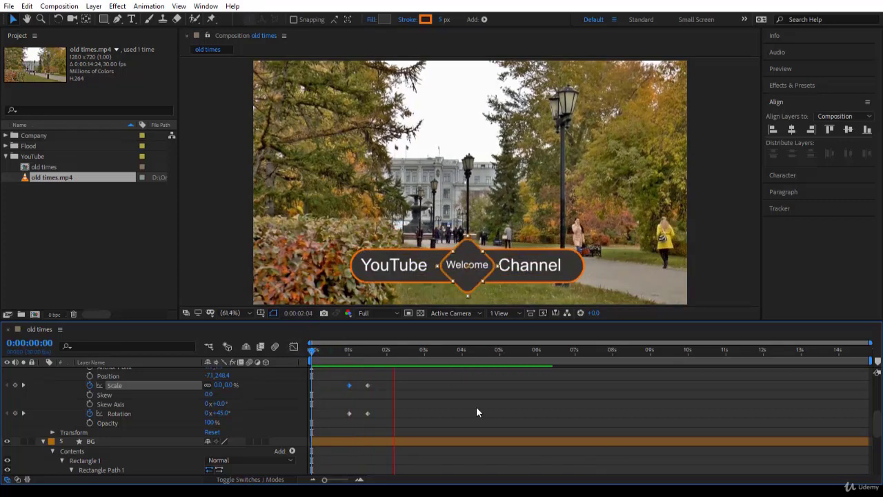
pyautogui.click(348, 364)
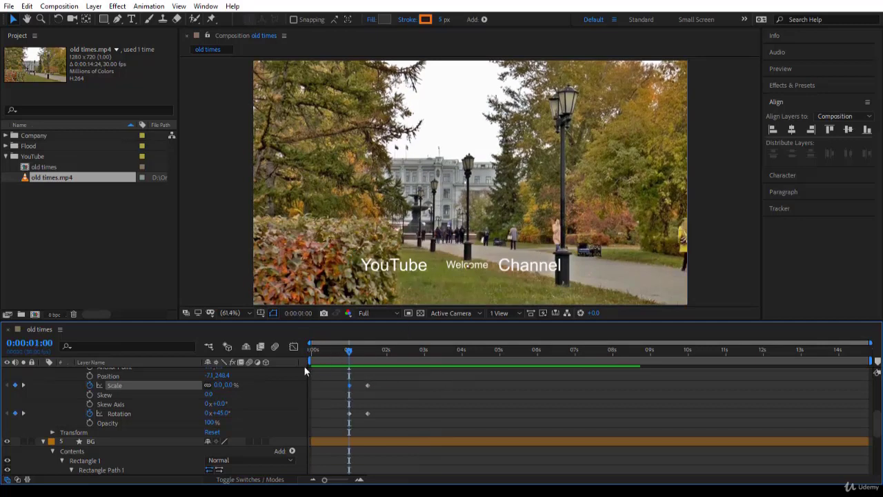
# Step: Select the YouTube, Welcome and Channel text layers together and collapse the other layers
pyautogui.click(396, 267)
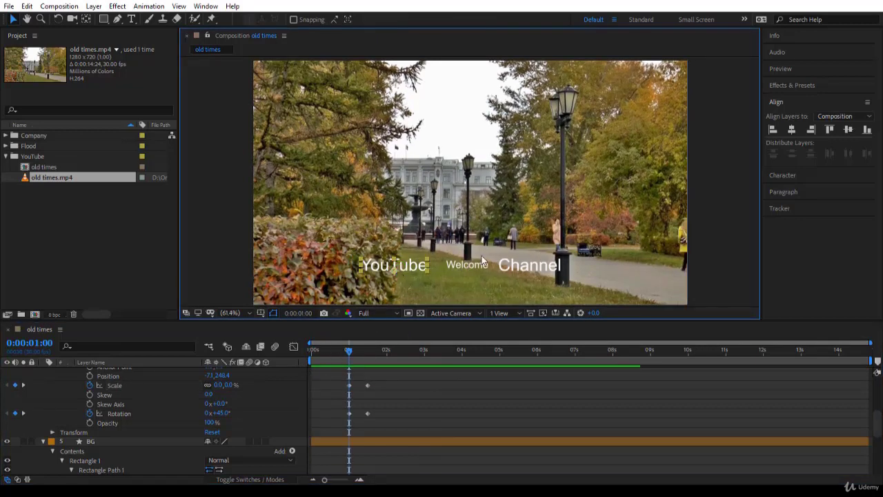
pyautogui.click(481, 270)
pyautogui.click(525, 270)
pyautogui.click(389, 264)
pyautogui.keyDown('shift'); pyautogui.click(467, 267); pyautogui.keyUp('shift')
pyautogui.keyDown('shift'); pyautogui.click(522, 271); pyautogui.keyUp('shift')
pyautogui.scroll(4, 169, 415)
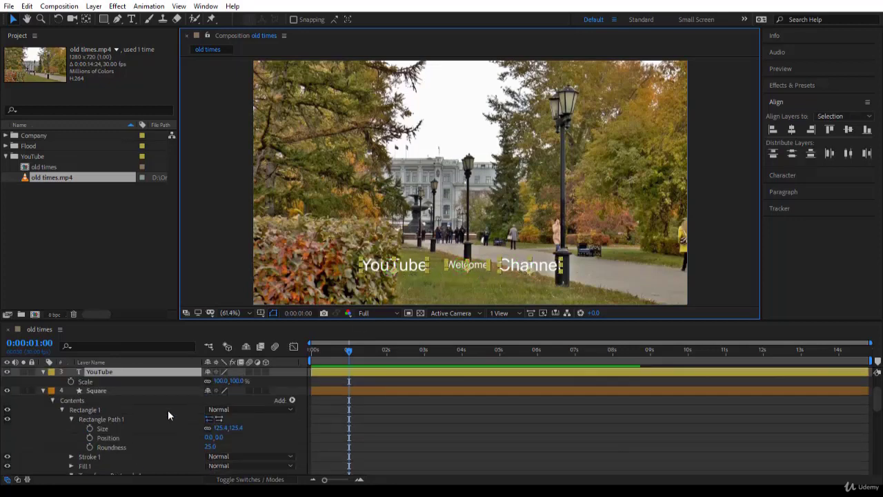
pyautogui.click(43, 391)
pyautogui.click(42, 400)
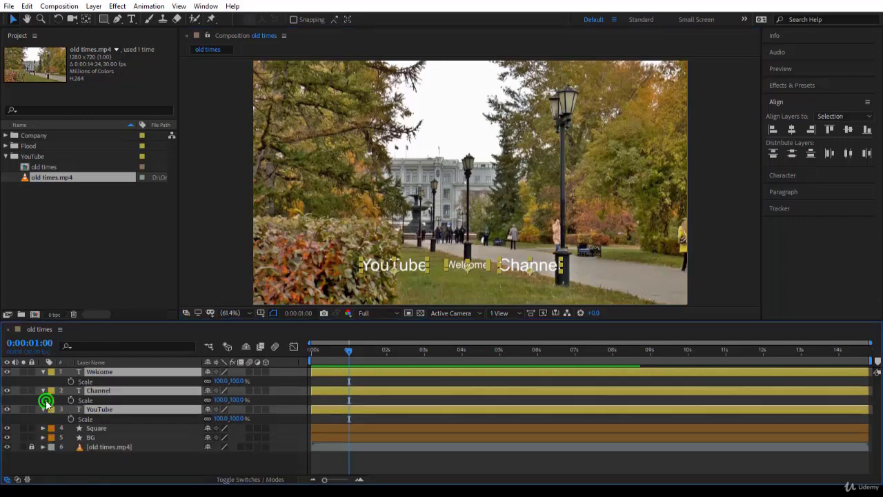
# Step: Add a 100% Scale keyframe at 1:15 to the three texts and centre-align them
pyautogui.click(28, 342)
pyautogui.write('115')
pyautogui.press('Return')
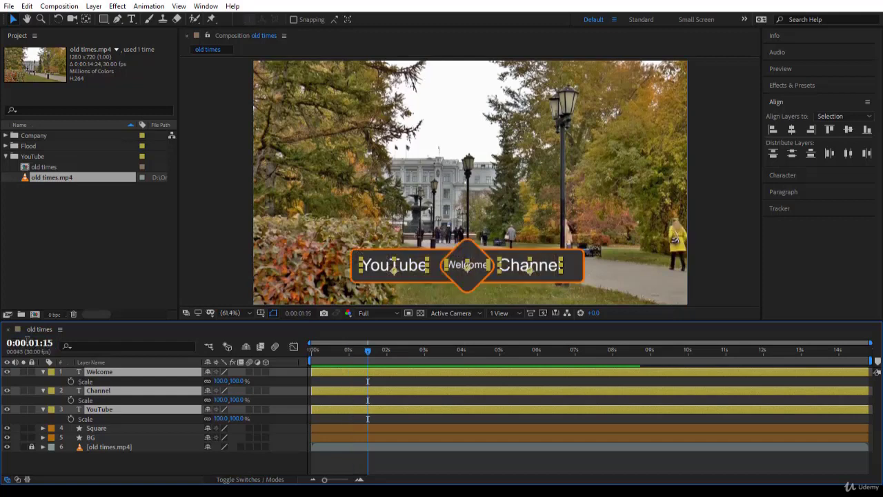
pyautogui.click(71, 382)
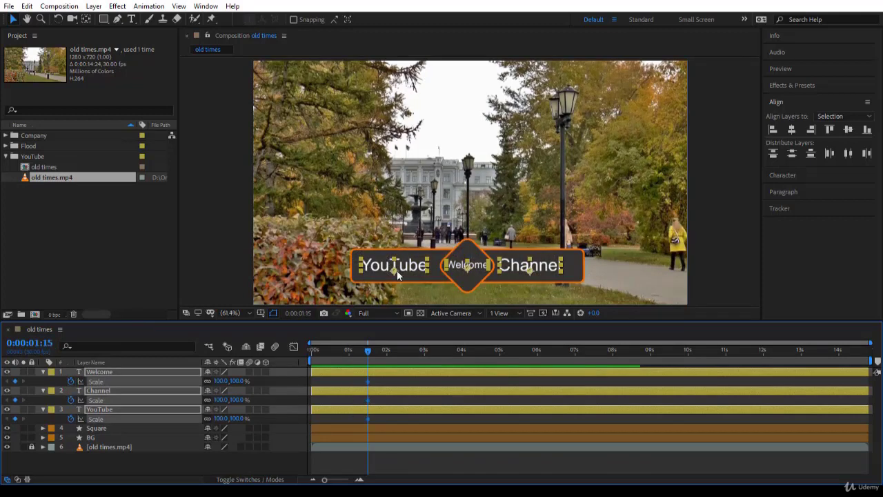
pyautogui.click(804, 196)
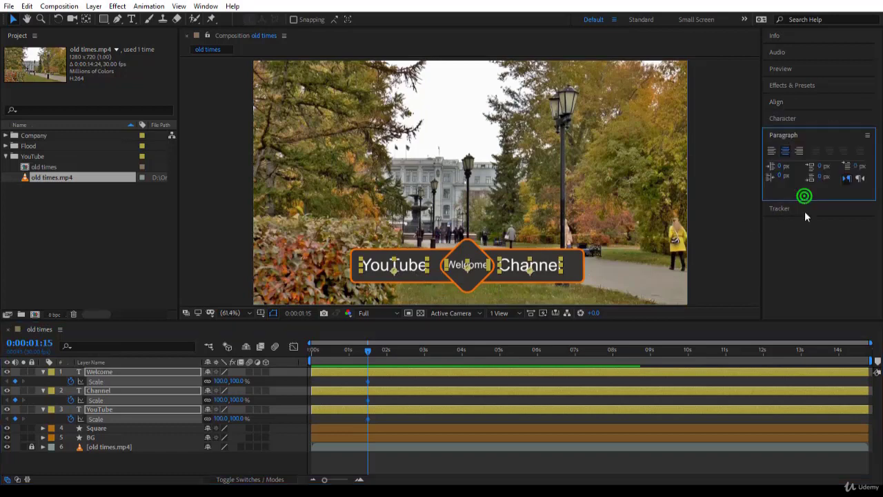
pyautogui.click(786, 152)
# Step: Set the three texts' Scale to 0% at 1:00 and preview
pyautogui.click(31, 342)
pyautogui.write('100')
pyautogui.press('Return')
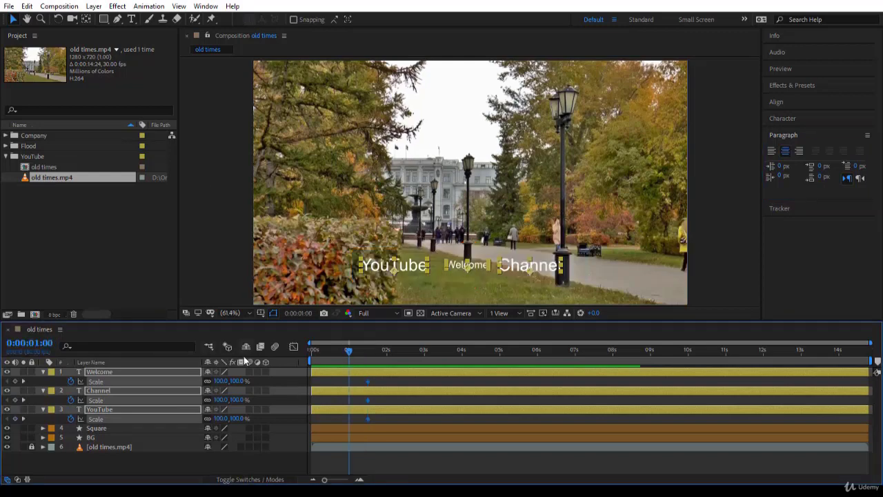
pyautogui.click(221, 381)
pyautogui.write('0')
pyautogui.press('Return')
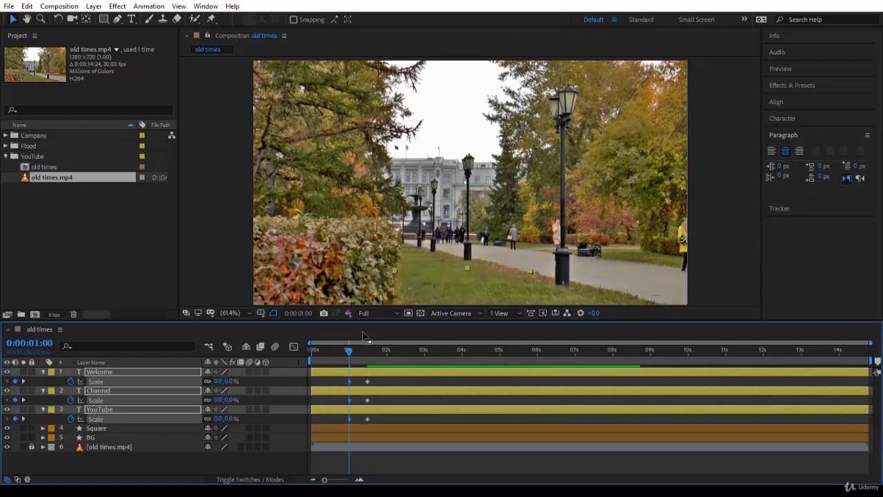
pyautogui.press('space')
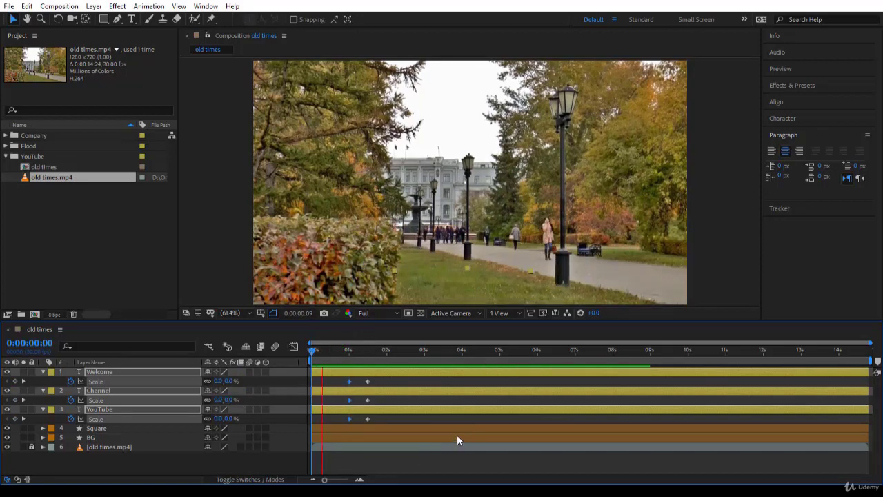
# Step: Preview, then select all layers and press UU to show only animated properties
pyautogui.click(424, 419)
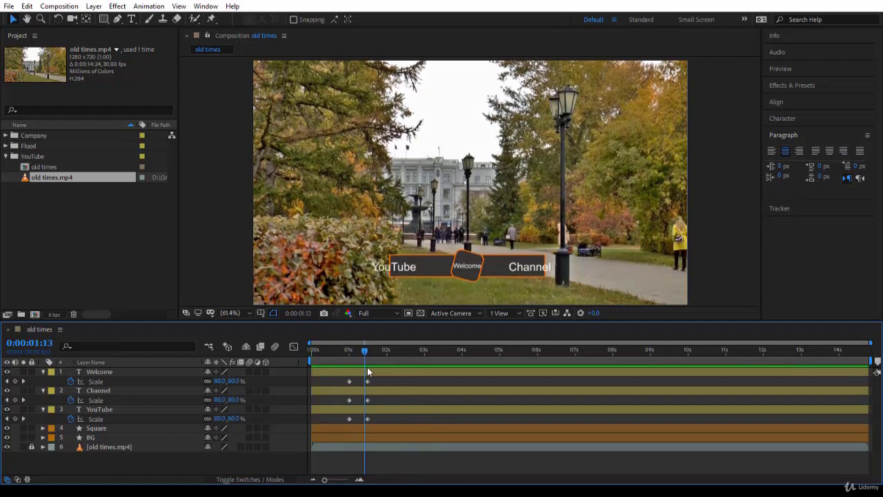
pyautogui.press('space')
pyautogui.press('space')
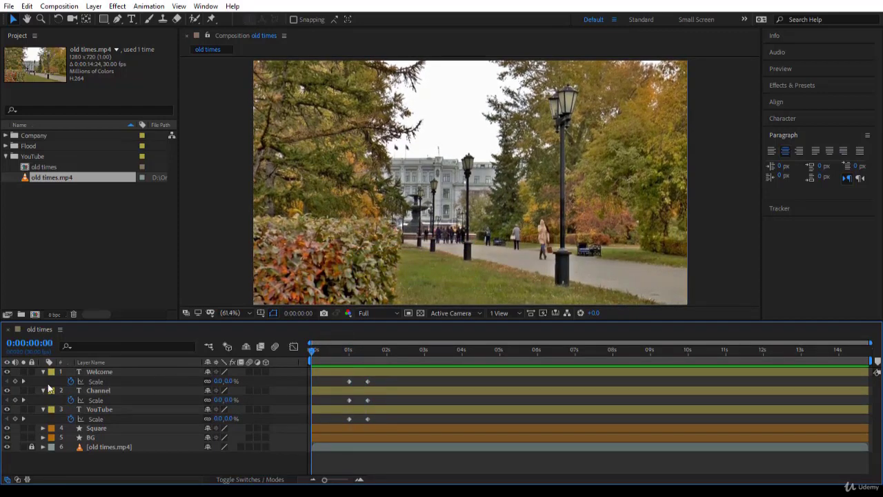
pyautogui.click(133, 370)
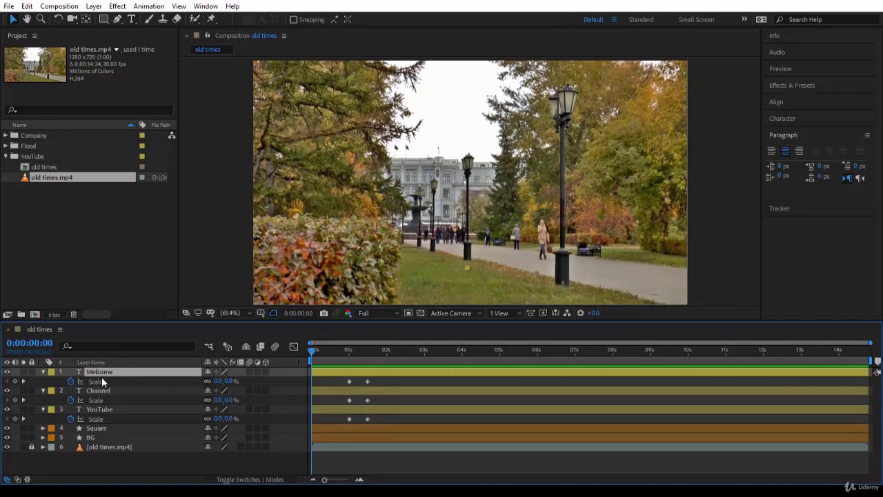
pyautogui.hotkey('ctrl', 'a')
pyautogui.press('u')
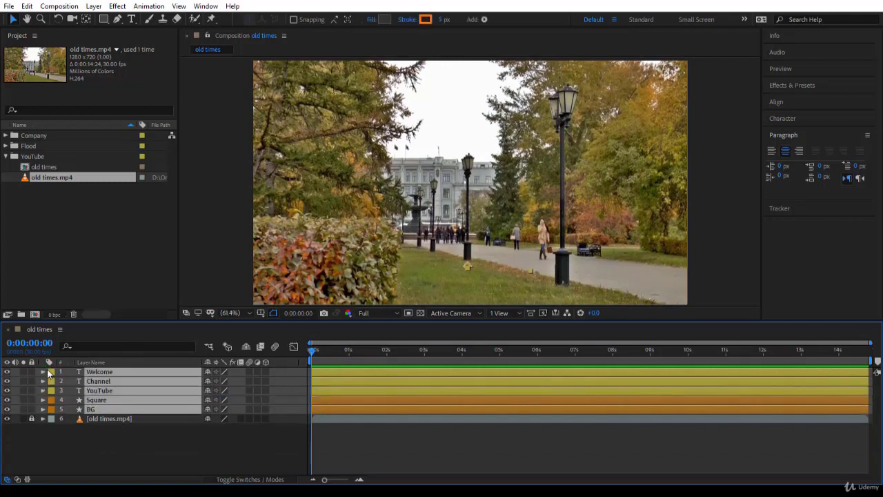
pyautogui.press('u')
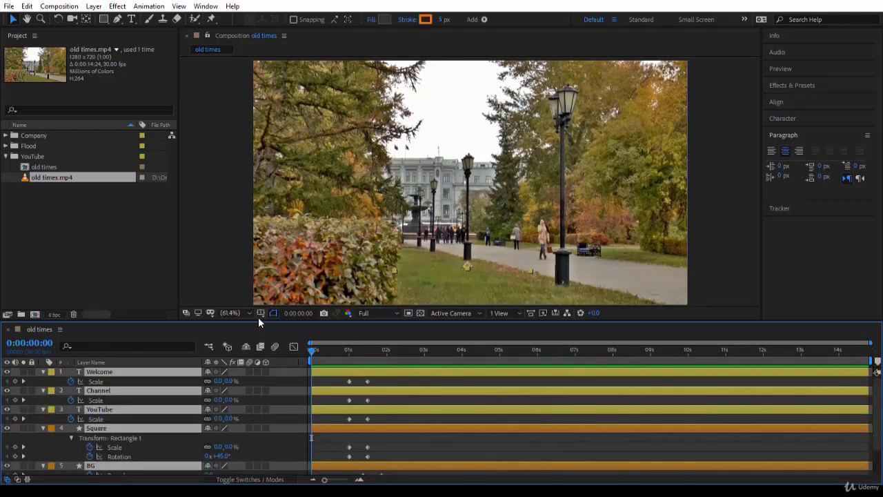
# Step: Enlarge the timeline panel and play the full intro from the start
pyautogui.moveTo(257, 321); pyautogui.dragTo(256, 286)
pyautogui.click(352, 316)
pyautogui.press('Home')
pyautogui.press('space')
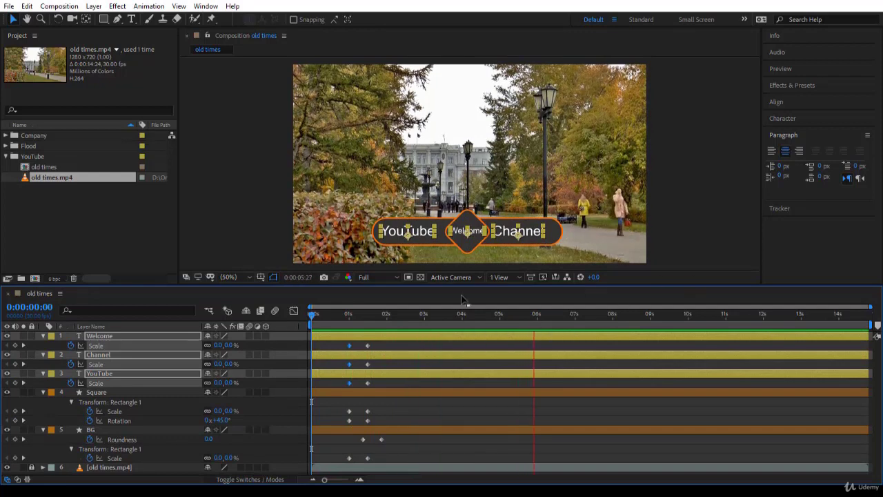
pyautogui.click(424, 317)
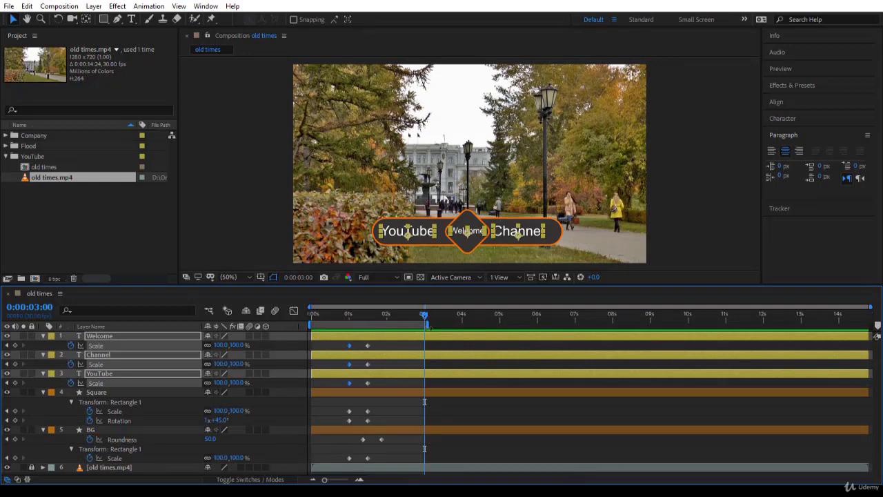
pyautogui.press('space')
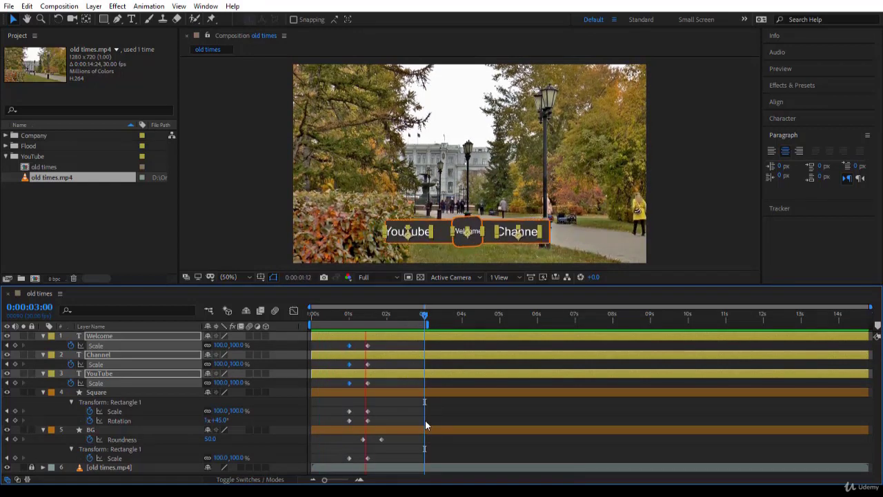
# Step: Drag the ending Scale, Rotation and Roundness keyframes slightly earlier, then deselect
pyautogui.click(404, 410)
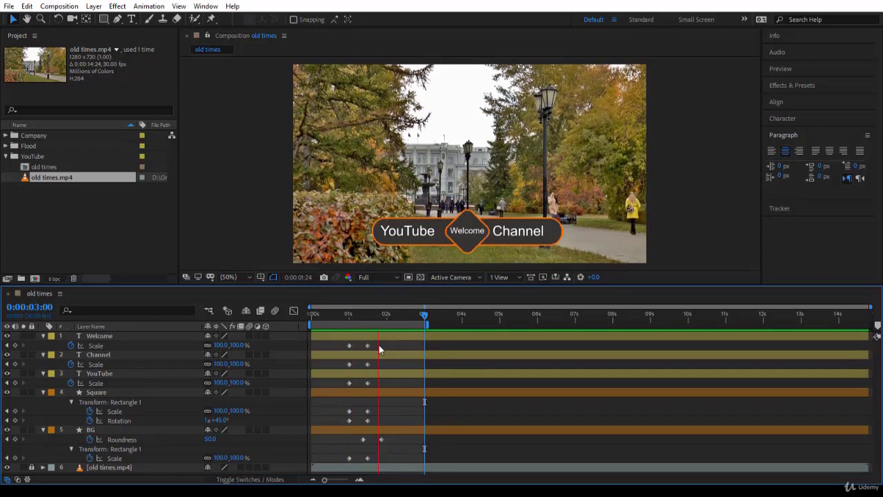
pyautogui.moveTo(379, 345)
pyautogui.mouseDown()
pyautogui.moveTo(360, 427)
pyautogui.moveTo(391, 440)
pyautogui.moveTo(368, 464)
pyautogui.moveTo(358, 460)
pyautogui.mouseUp()
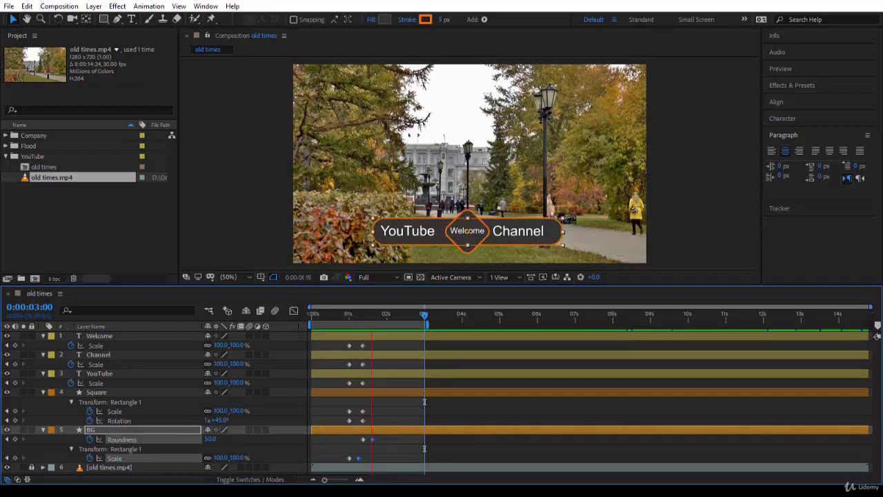
pyautogui.click(408, 458)
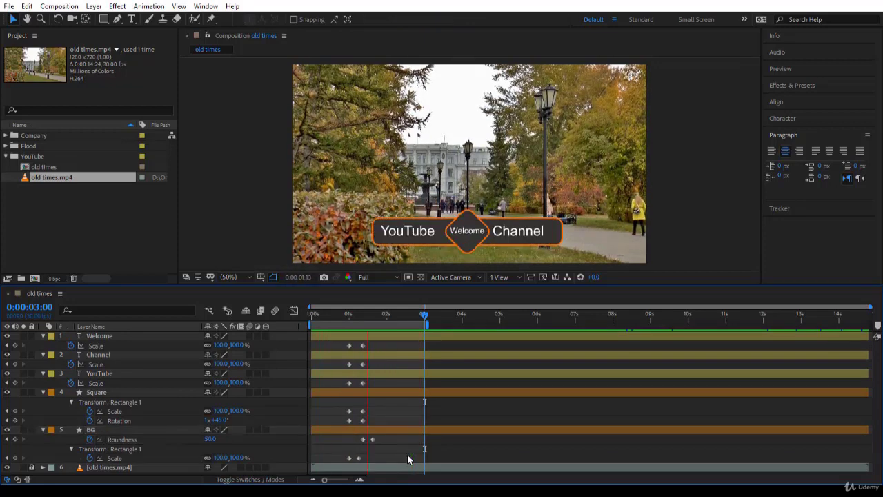
pyautogui.click(397, 431)
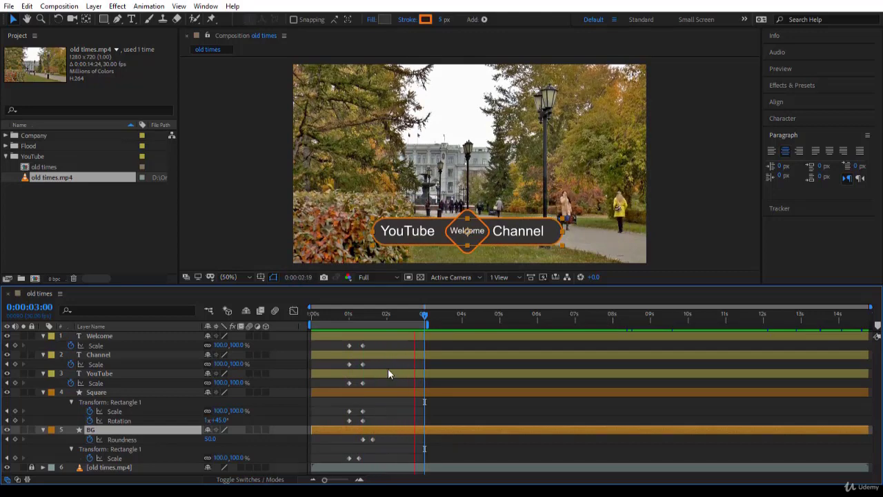
# Step: Delay the Square layer, and move Welcome below YouTube while starting it later
pyautogui.click(390, 393)
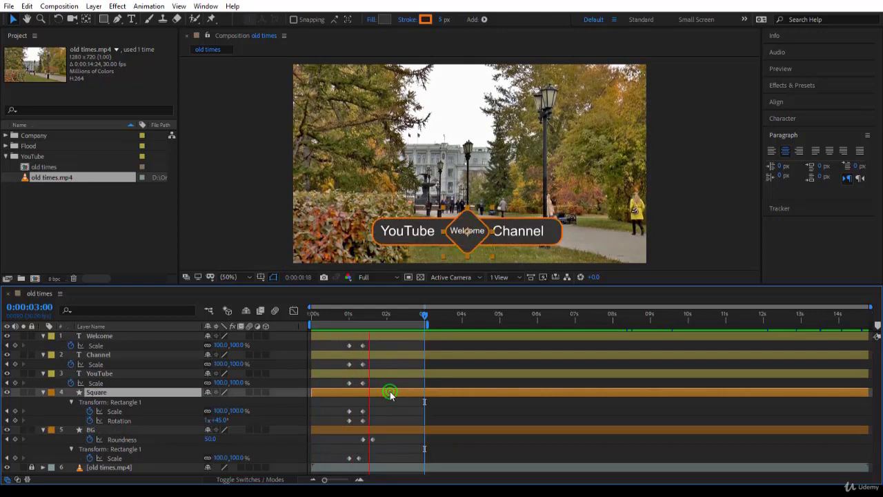
pyautogui.moveTo(390, 391); pyautogui.dragTo(406, 390)
pyautogui.click(390, 334)
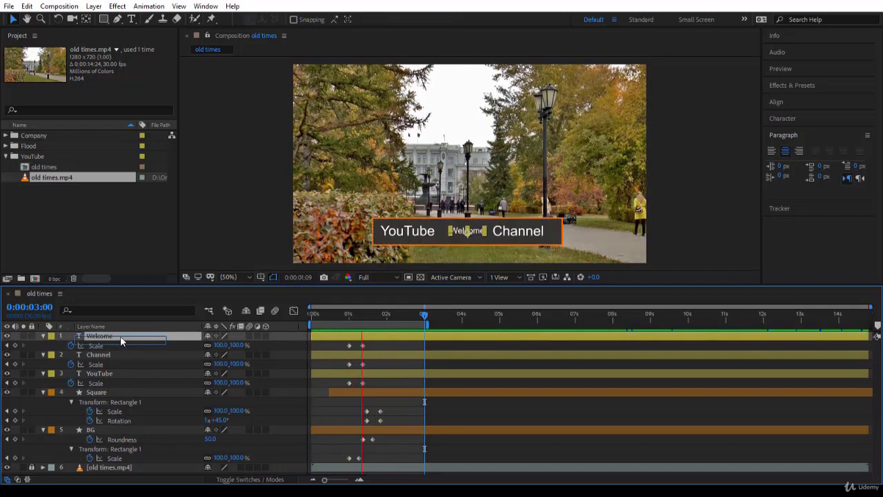
pyautogui.moveTo(120, 336); pyautogui.dragTo(115, 392)
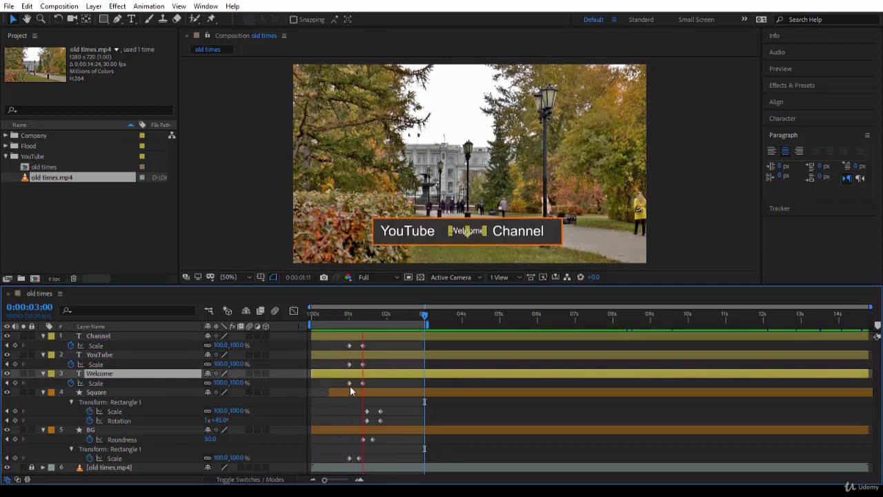
pyautogui.moveTo(391, 373); pyautogui.dragTo(406, 375)
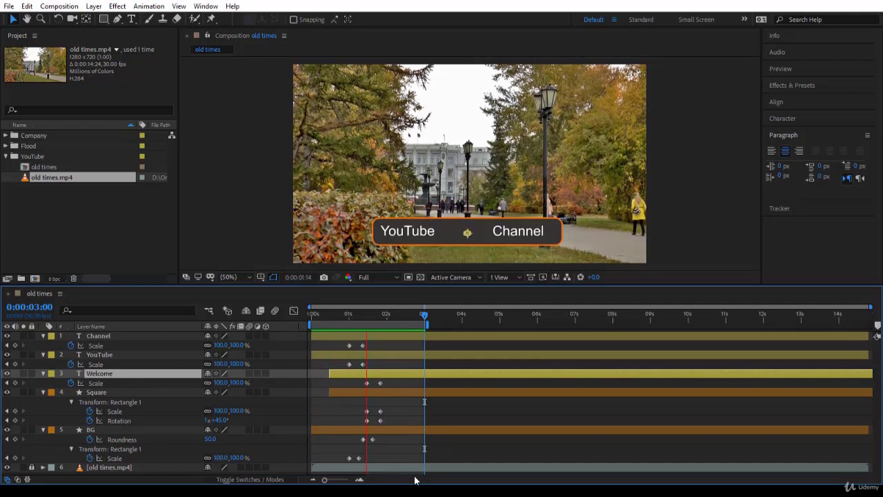
# Step: Nudge the Channel and YouTube layers slightly later in time
pyautogui.click(377, 336)
pyautogui.keyDown('ctrl'); pyautogui.click(373, 356); pyautogui.keyUp('ctrl')
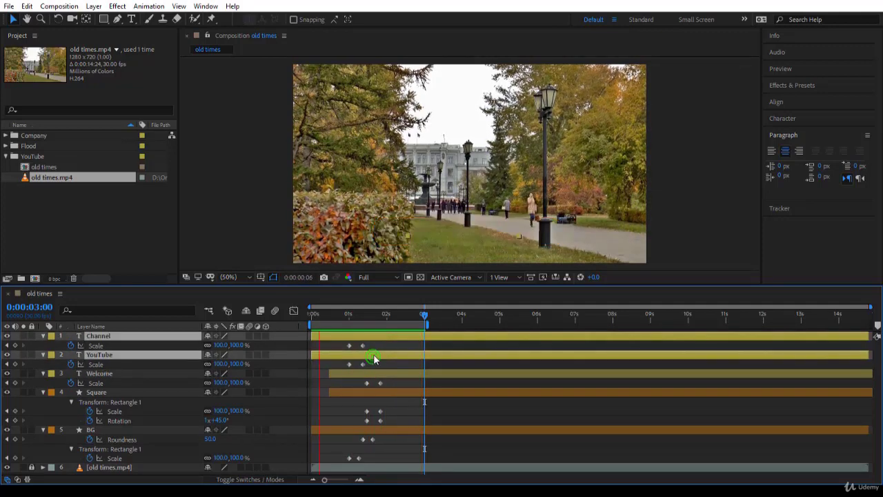
pyautogui.moveTo(373, 354); pyautogui.dragTo(385, 353)
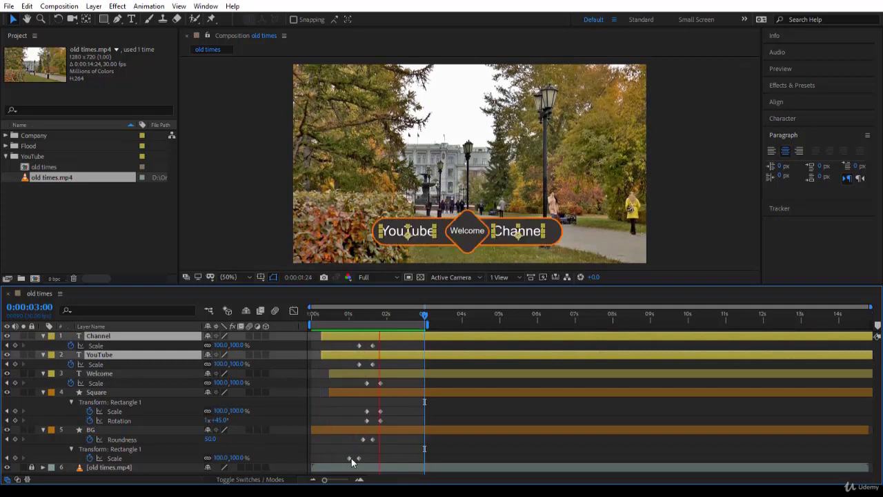
pyautogui.click(443, 452)
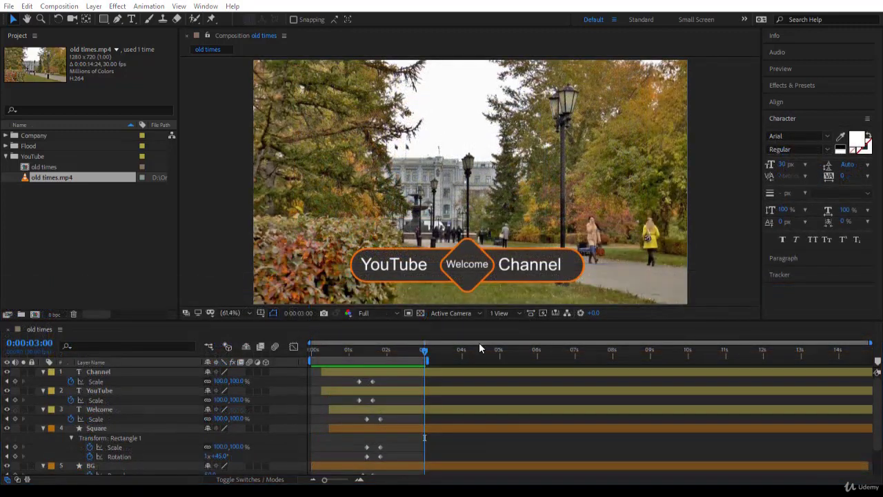
# Step: Enable Motion Blur on all five layers and the composition master switch, then preview
pyautogui.click(347, 347)
pyautogui.click(100, 371)
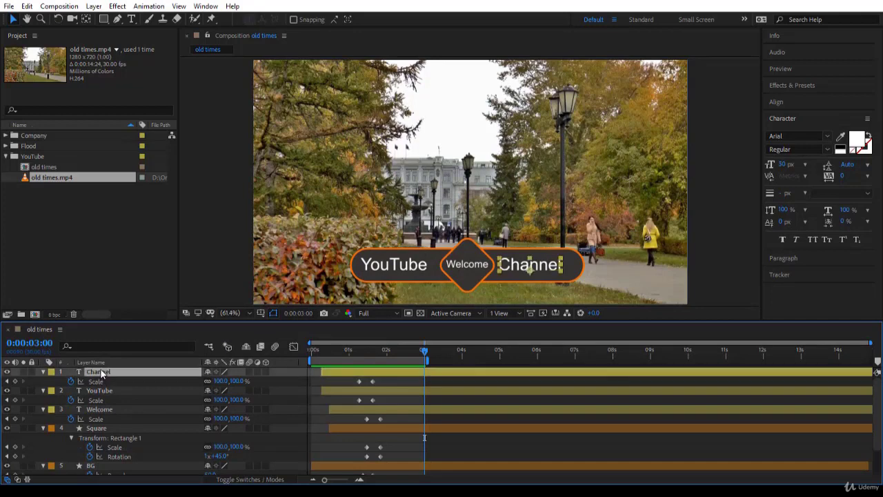
pyautogui.hotkey('ctrl', 'a')
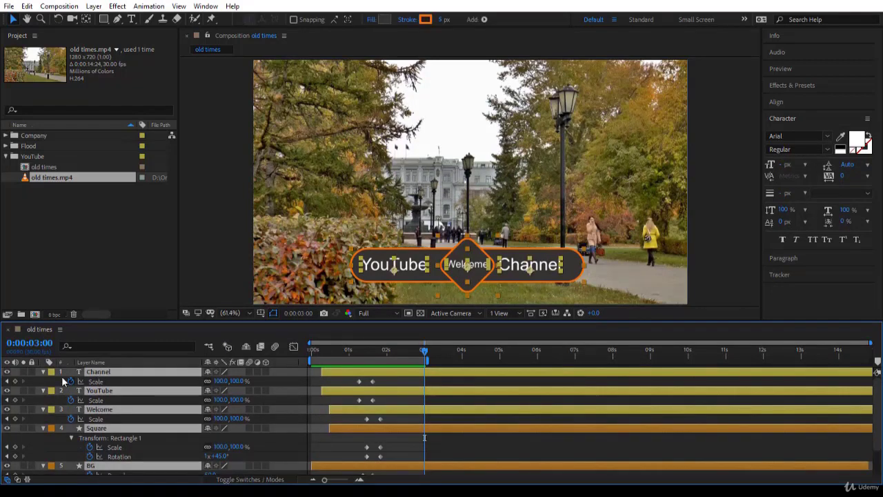
pyautogui.press('u')
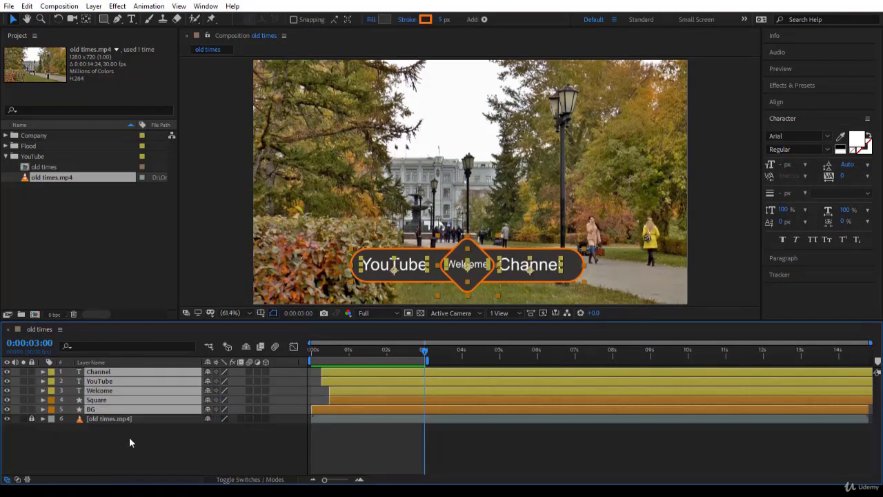
pyautogui.click(129, 436)
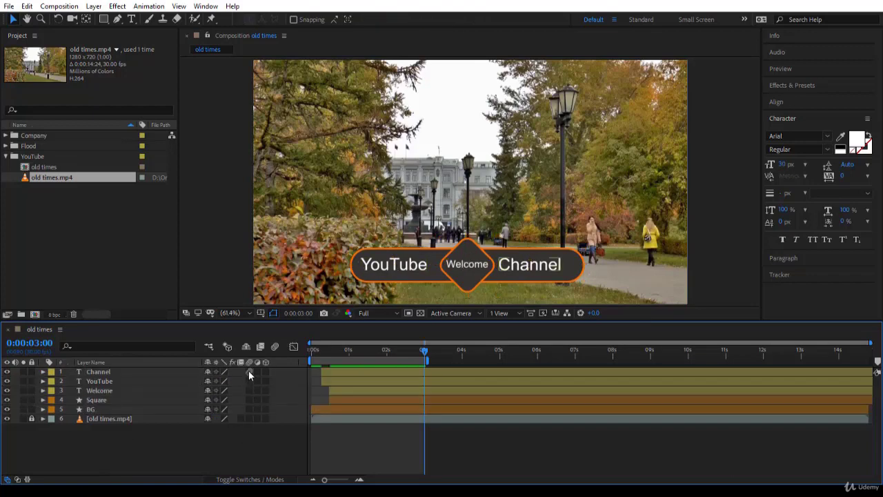
pyautogui.click(249, 371)
pyautogui.click(273, 350)
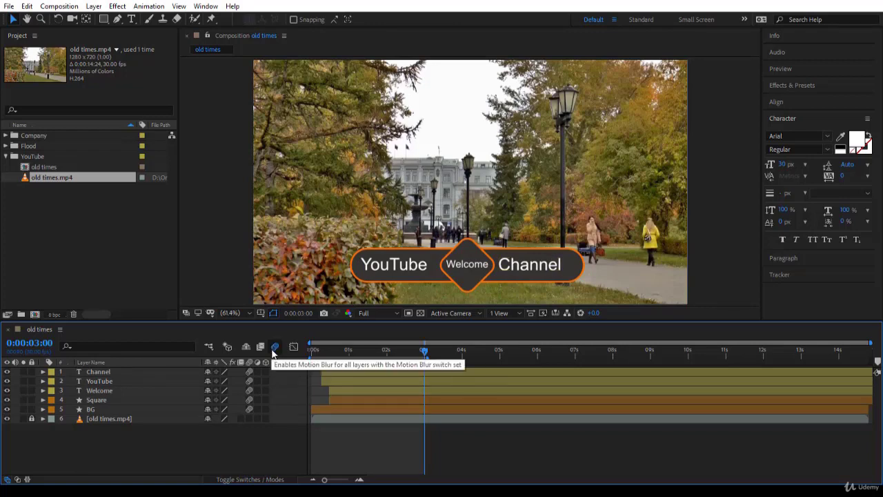
pyautogui.press('space')
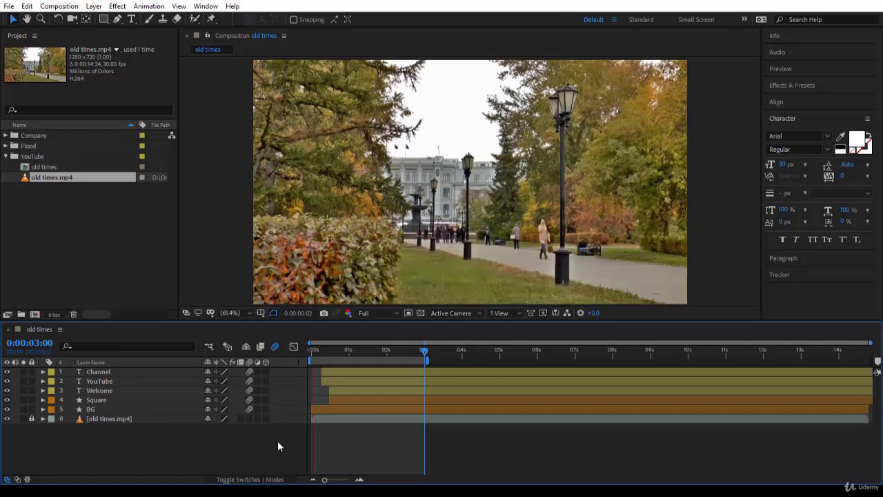